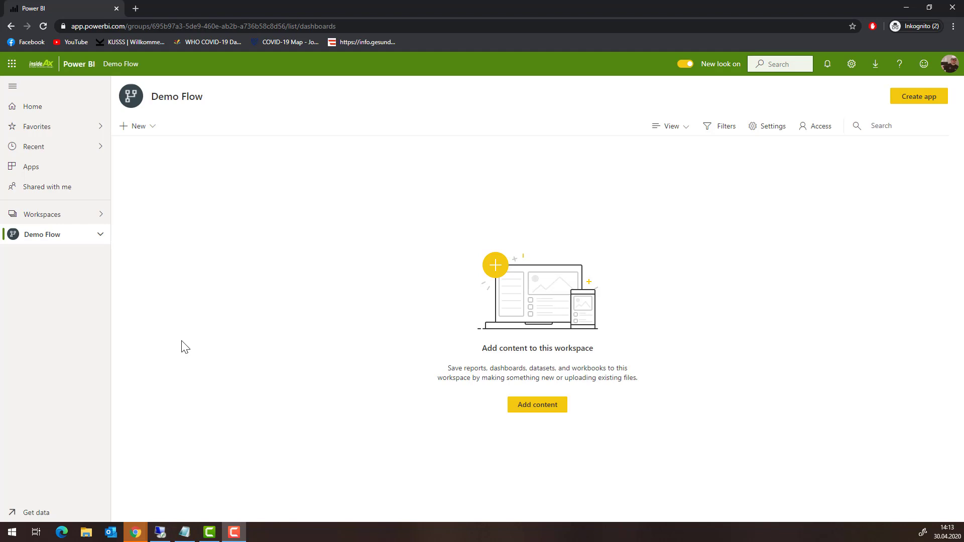
- Minimize the browser showing the empty Demo Flow workspace to reveal the desktop
{"action": "left_click", "coordinate": [906, 6]}
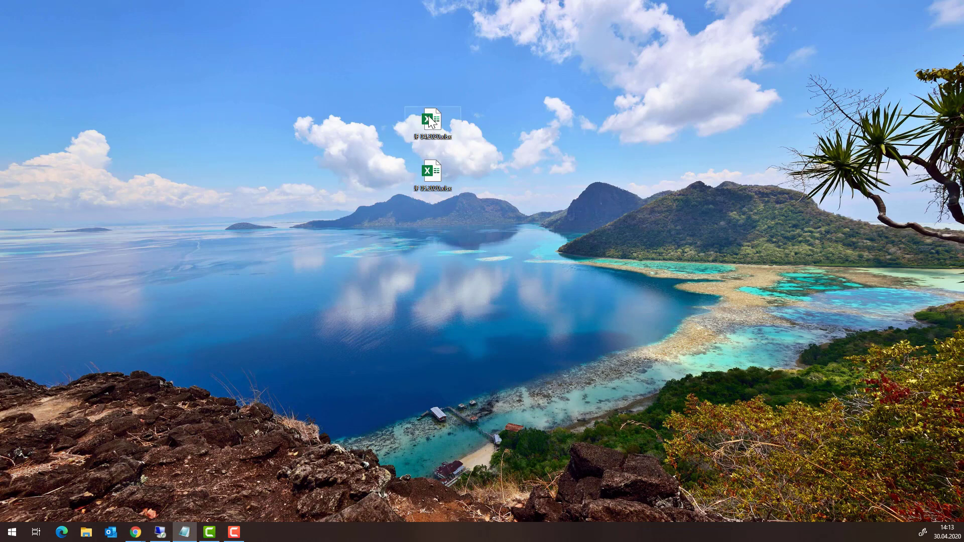
{"action": "double_click", "coordinate": [440, 116]}
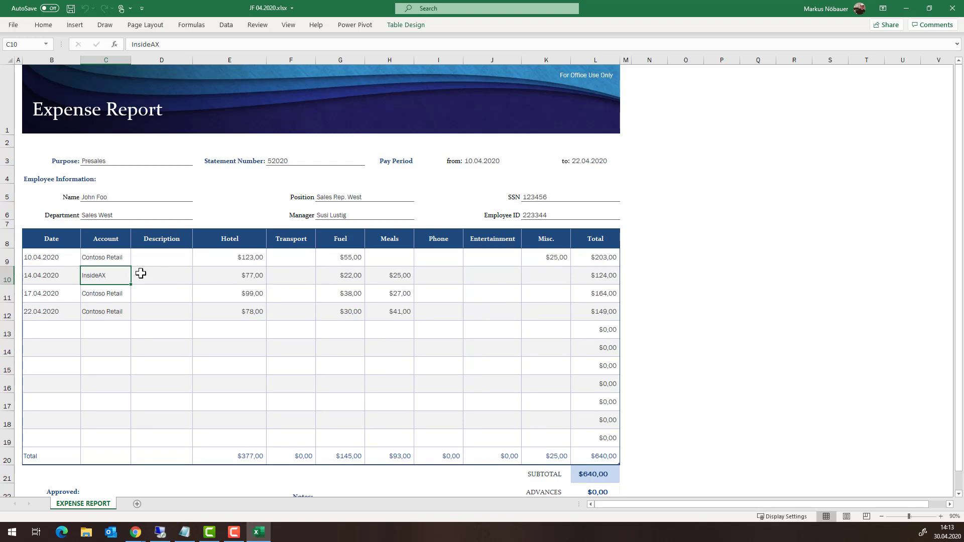
{"action": "left_click", "coordinate": [40, 257]}
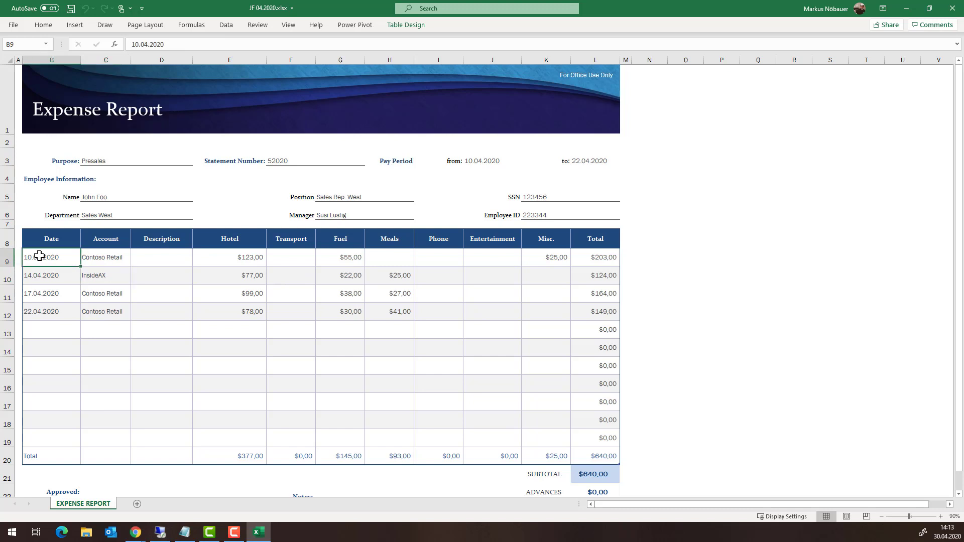
{"action": "left_click", "coordinate": [109, 260]}
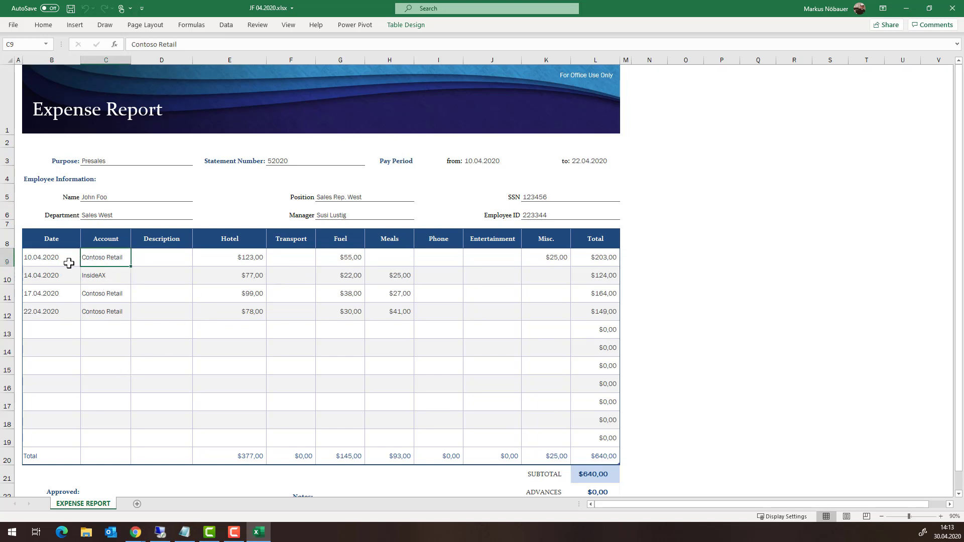
{"action": "left_click", "coordinate": [225, 255]}
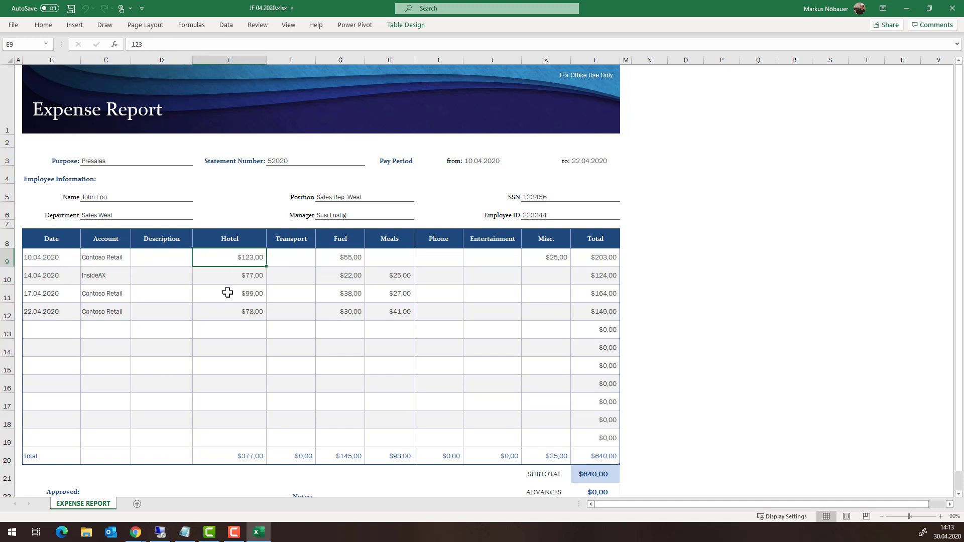
{"action": "left_click", "coordinate": [353, 258]}
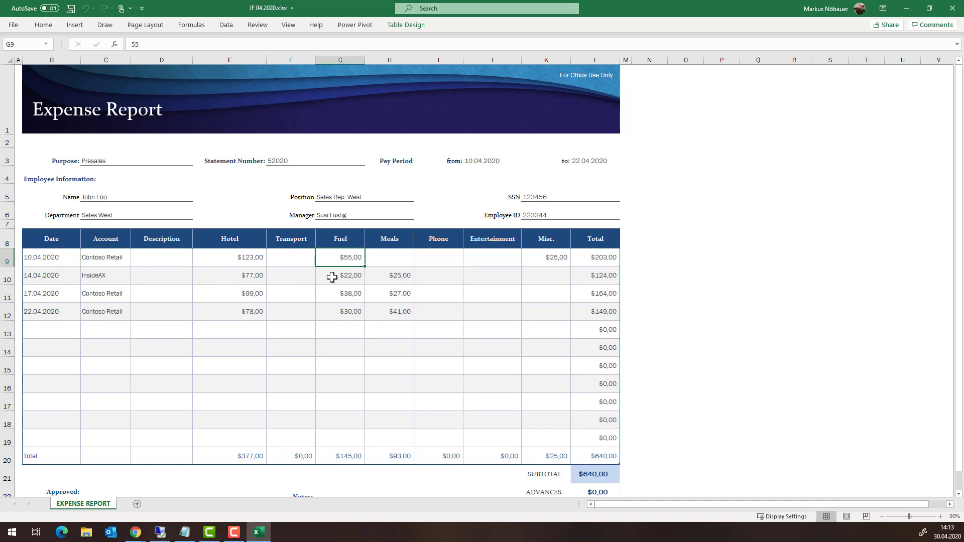
{"action": "left_click", "coordinate": [390, 276]}
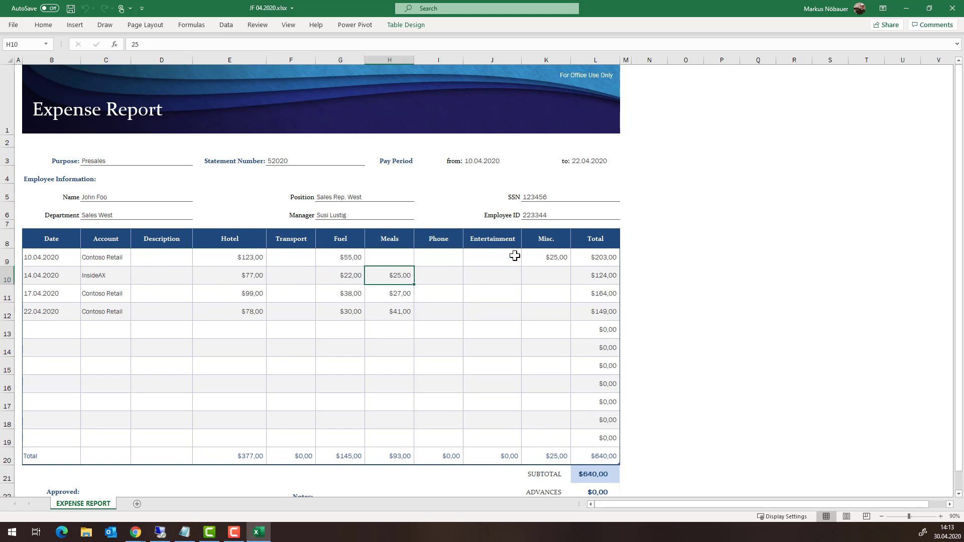
{"action": "left_click", "coordinate": [559, 256]}
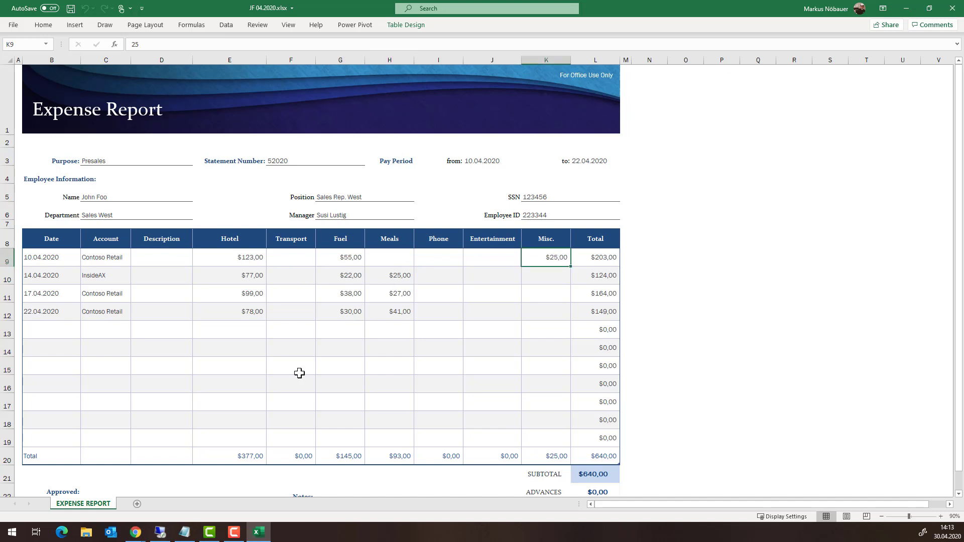
{"action": "left_click", "coordinate": [955, 11]}
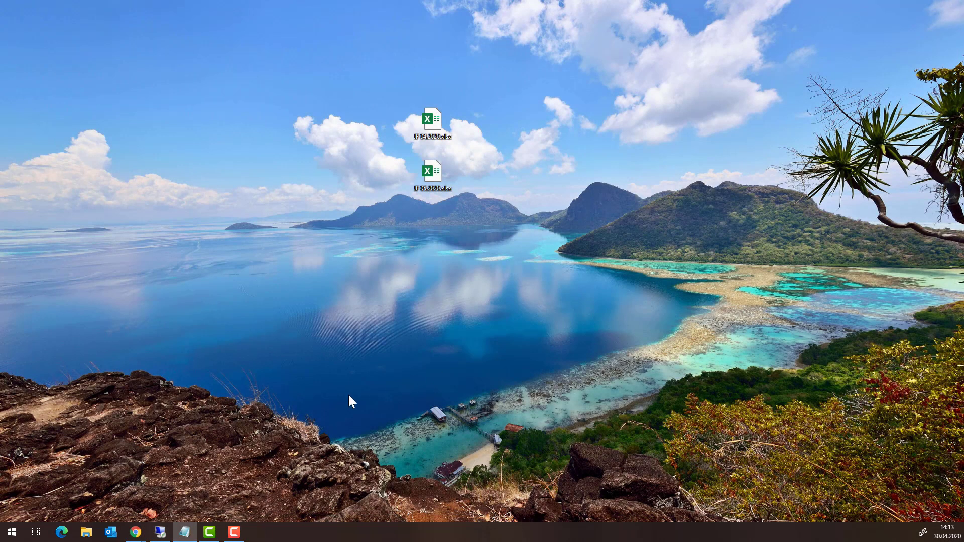
{"action": "left_click", "coordinate": [161, 531]}
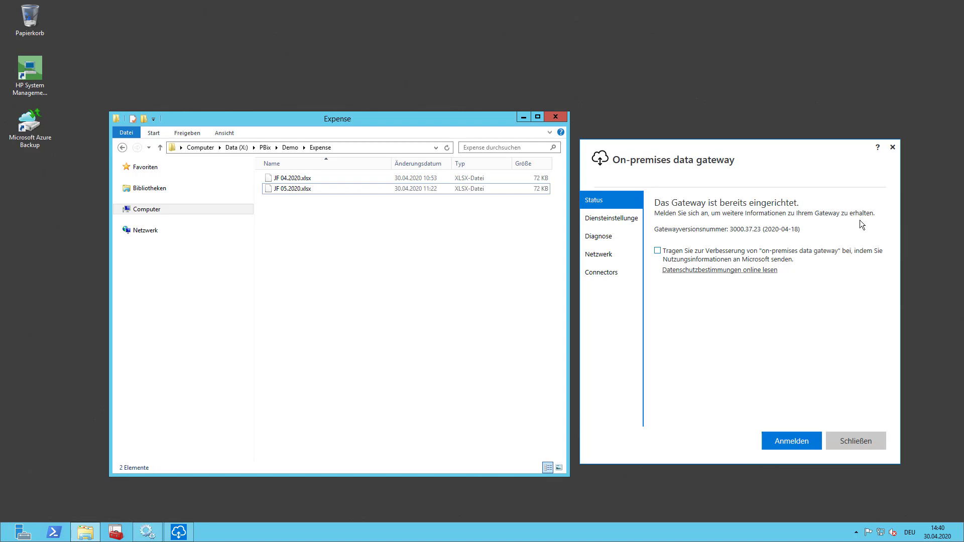
{"action": "left_click", "coordinate": [766, 213]}
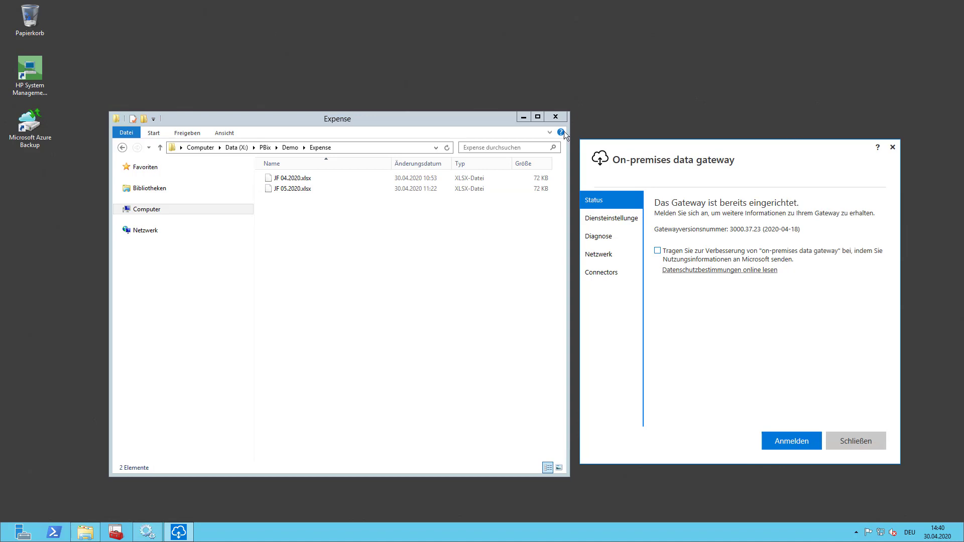
{"action": "left_click", "coordinate": [353, 259]}
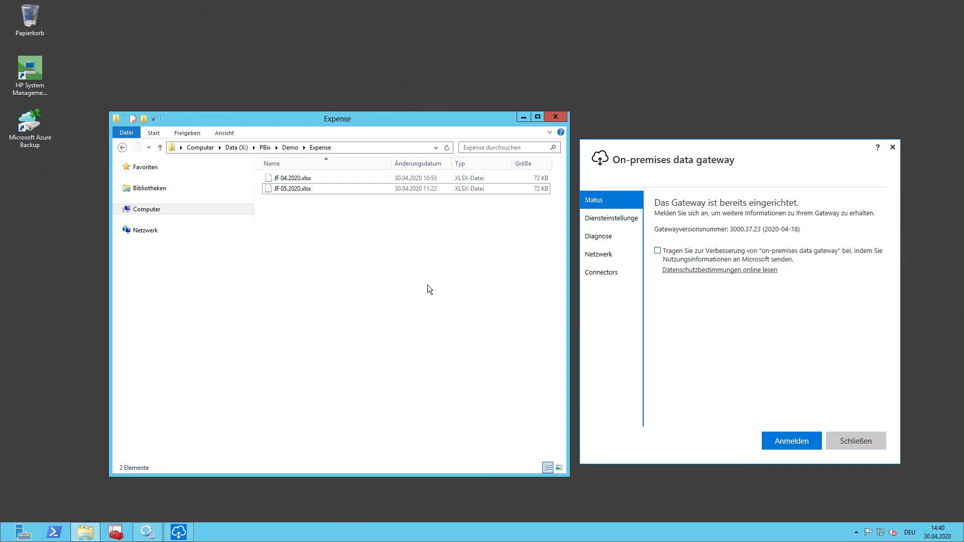
{"action": "left_click", "coordinate": [335, 189]}
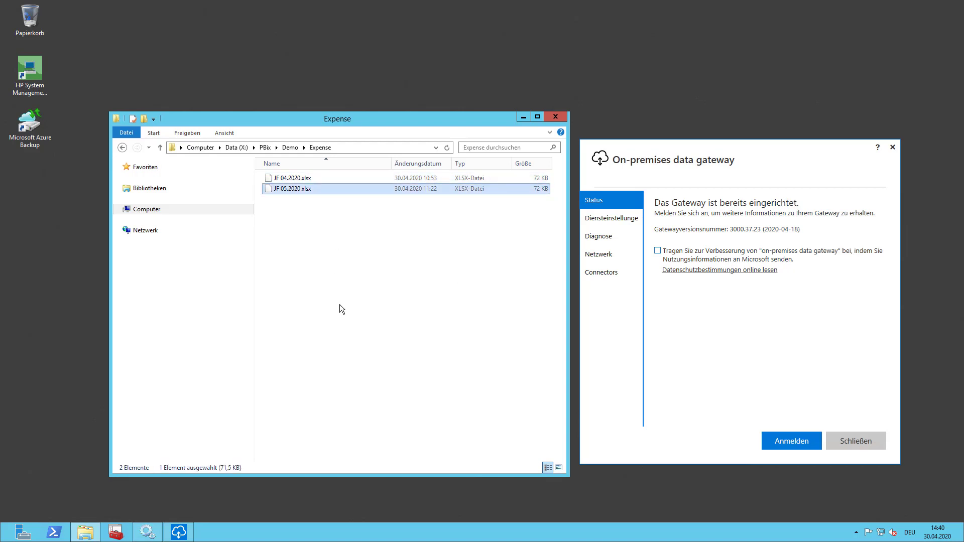
{"action": "left_click", "coordinate": [338, 331]}
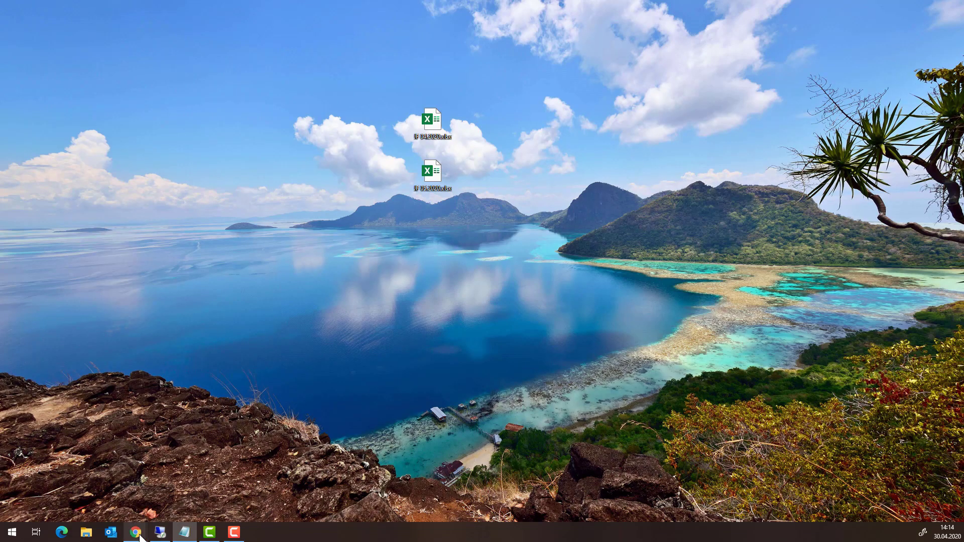
- Back in the Demo Flow workspace, create a new dataflow and start adding new entities
{"action": "mouse_move", "coordinate": [140, 537]}
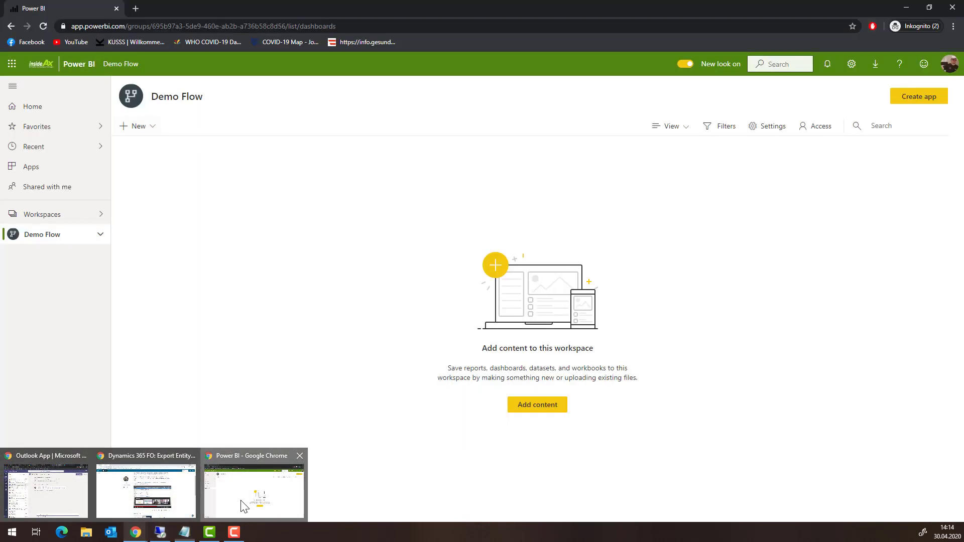
{"action": "left_click", "coordinate": [246, 502]}
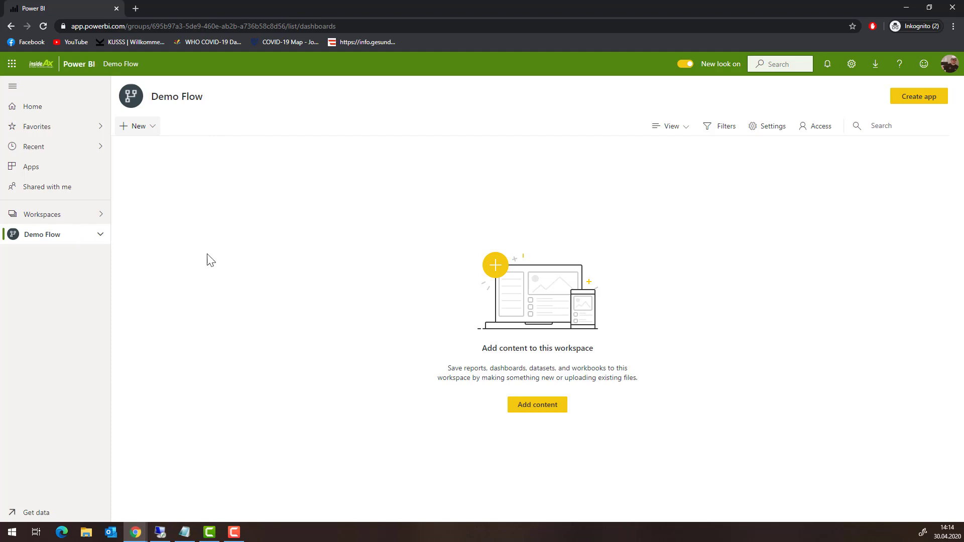
{"action": "left_click", "coordinate": [152, 128]}
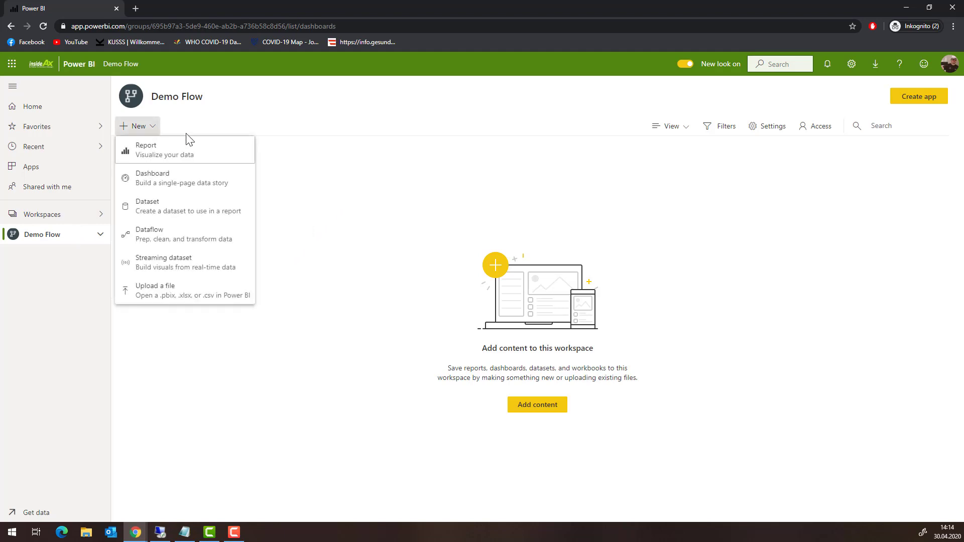
{"action": "left_click", "coordinate": [171, 238]}
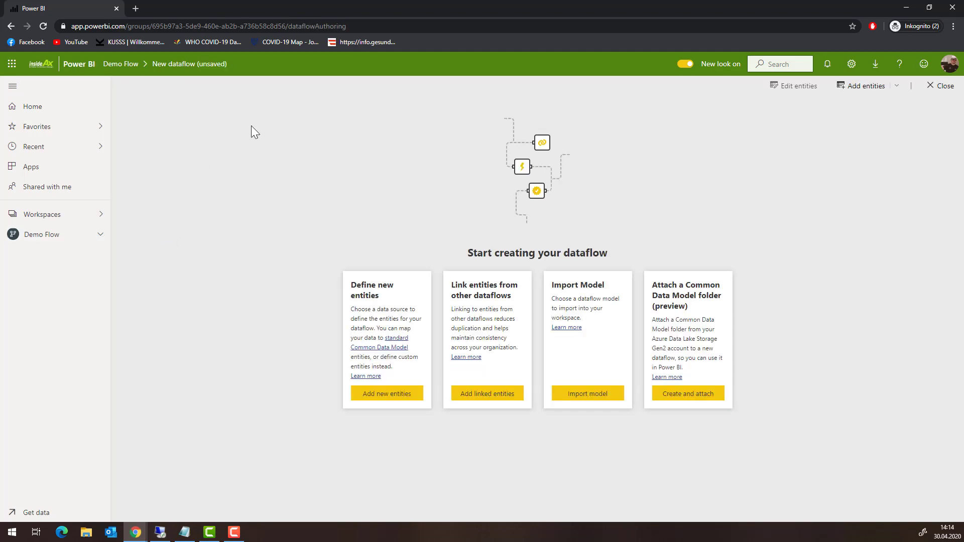
{"action": "left_click", "coordinate": [373, 397]}
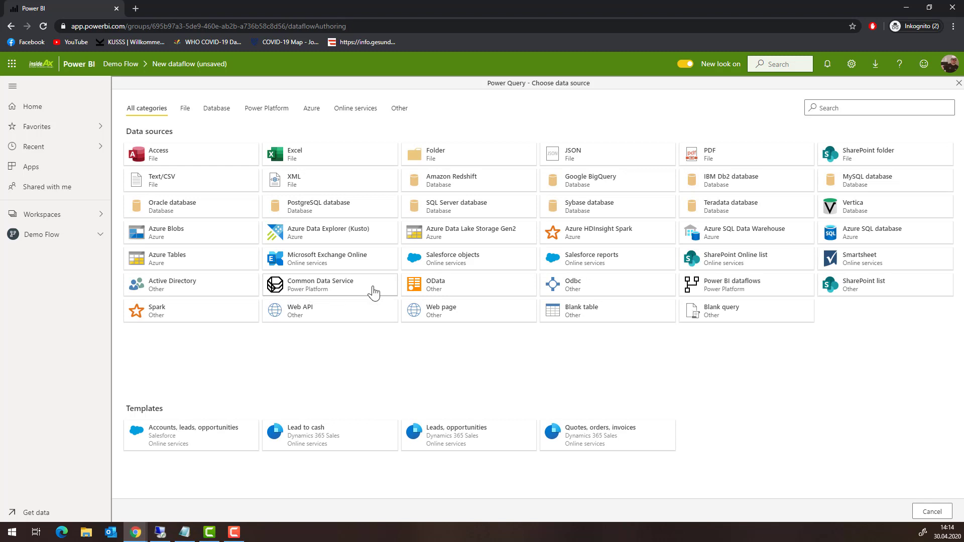
- Choose Common Data Service as the source, paste the server URL and continue
{"action": "left_click", "coordinate": [372, 292]}
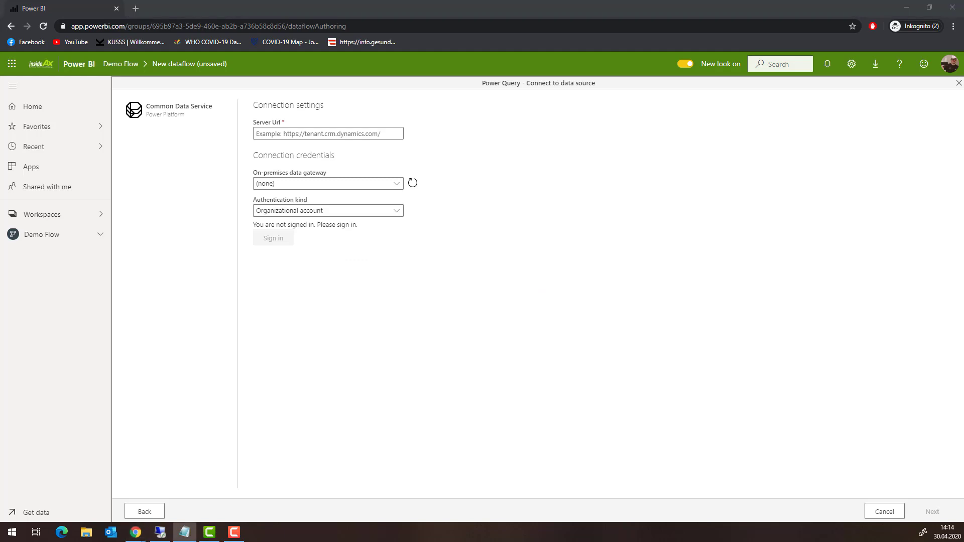
{"action": "left_click", "coordinate": [351, 133]}
{"action": "type", "text": "https://insidesandbox.crm4.dynamics.com/"}
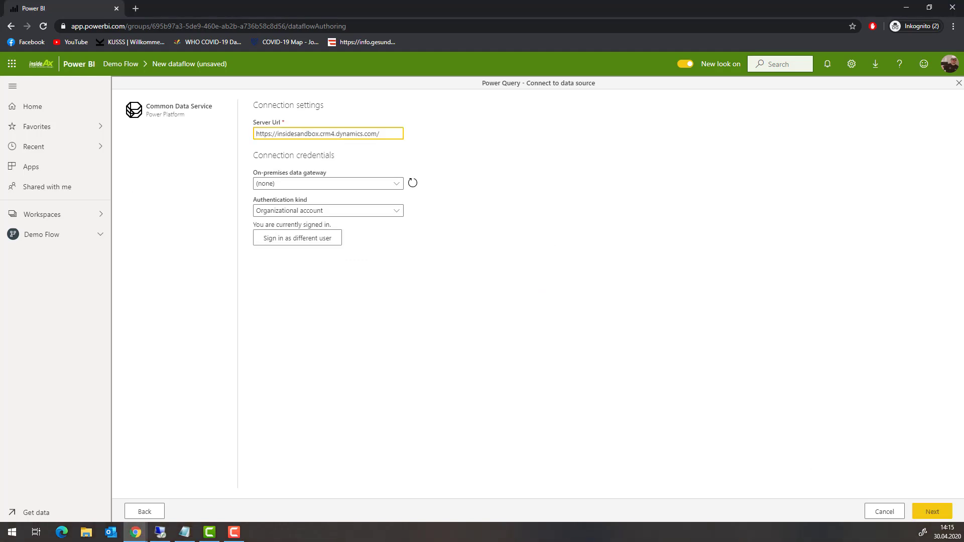
{"action": "left_click", "coordinate": [932, 511]}
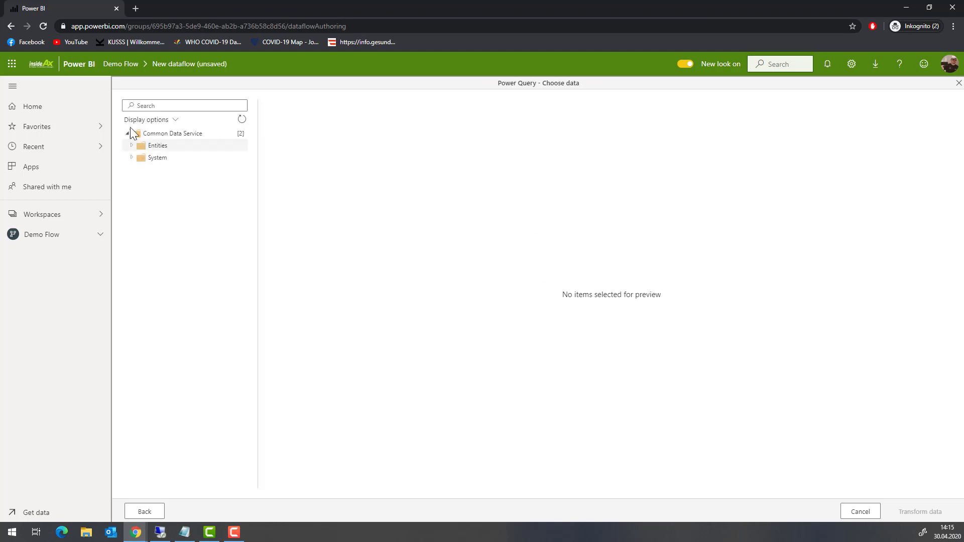
- Check the Account entity under Entities, review its preview, and load it into the query editor
{"action": "left_click", "coordinate": [132, 145]}
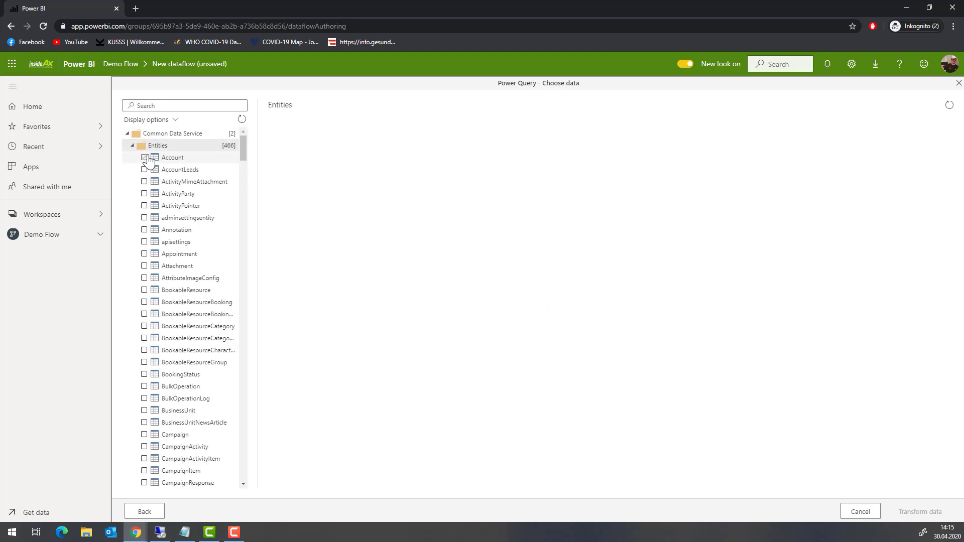
{"action": "left_click", "coordinate": [144, 158]}
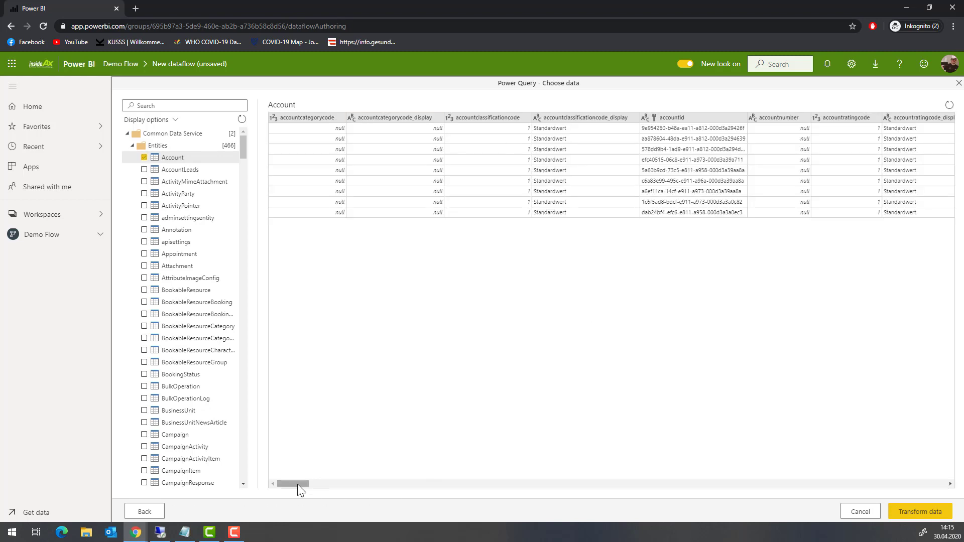
{"action": "left_click_drag", "start_coordinate": [297, 484], "coordinate": [342, 485]}
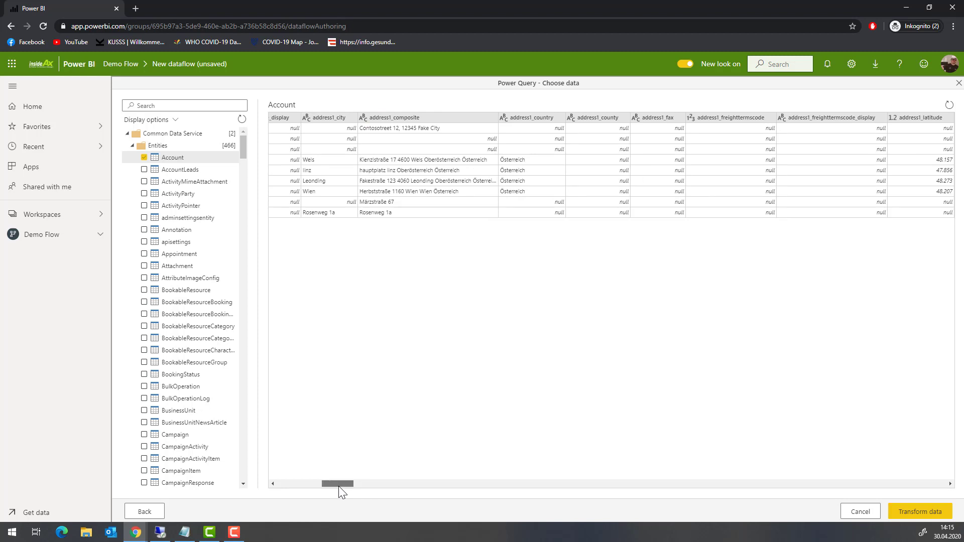
{"action": "left_click_drag", "start_coordinate": [338, 486], "coordinate": [288, 486]}
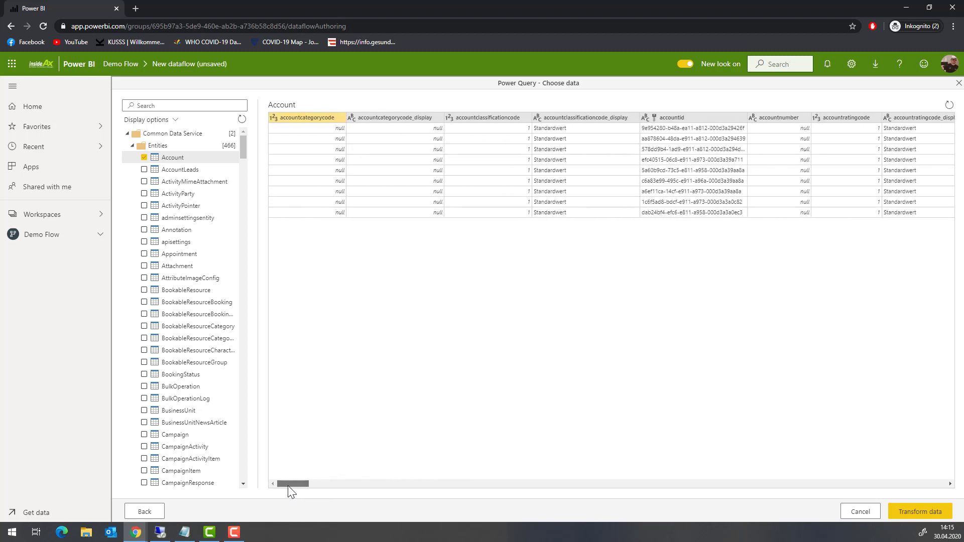
{"action": "left_click", "coordinate": [903, 518]}
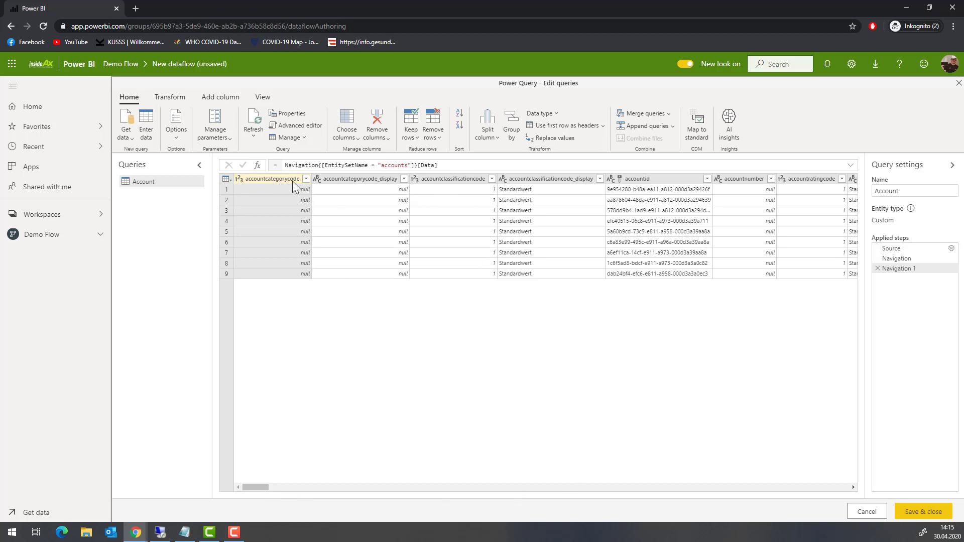
- Remove the first four Account columns, then accountnumber through address1_city
{"action": "left_click", "coordinate": [561, 180]}
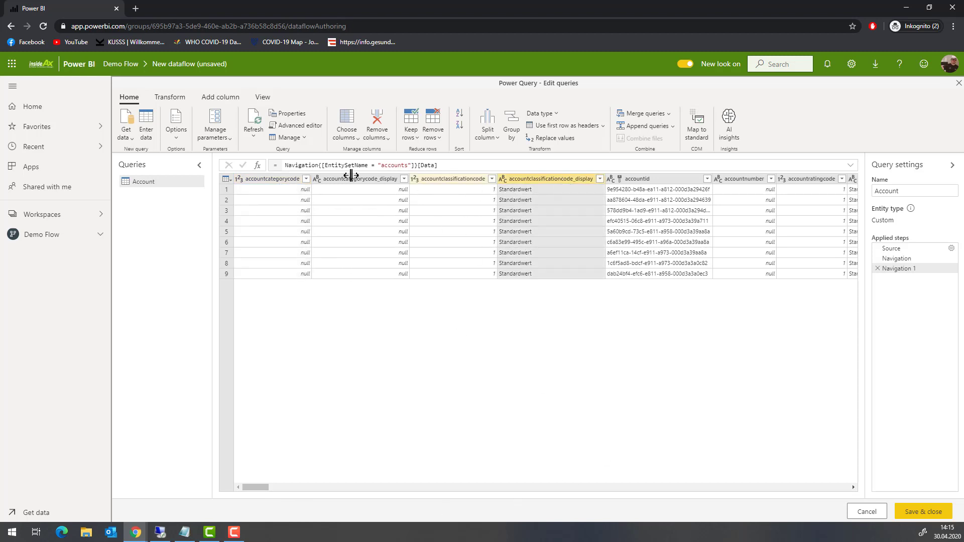
{"action": "left_click", "coordinate": [278, 179]}
{"action": "left_click", "coordinate": [555, 180], "text": "shift"}
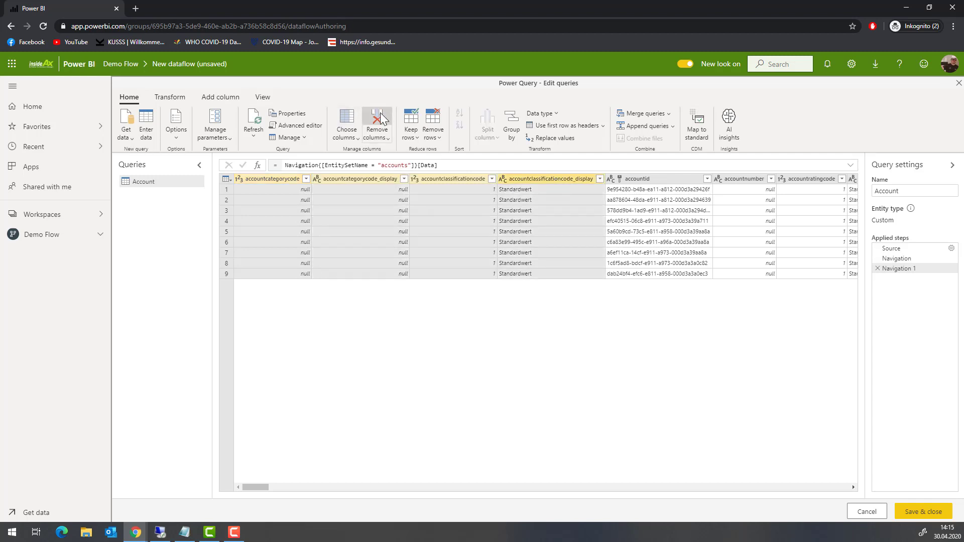
{"action": "key", "text": "Delete"}
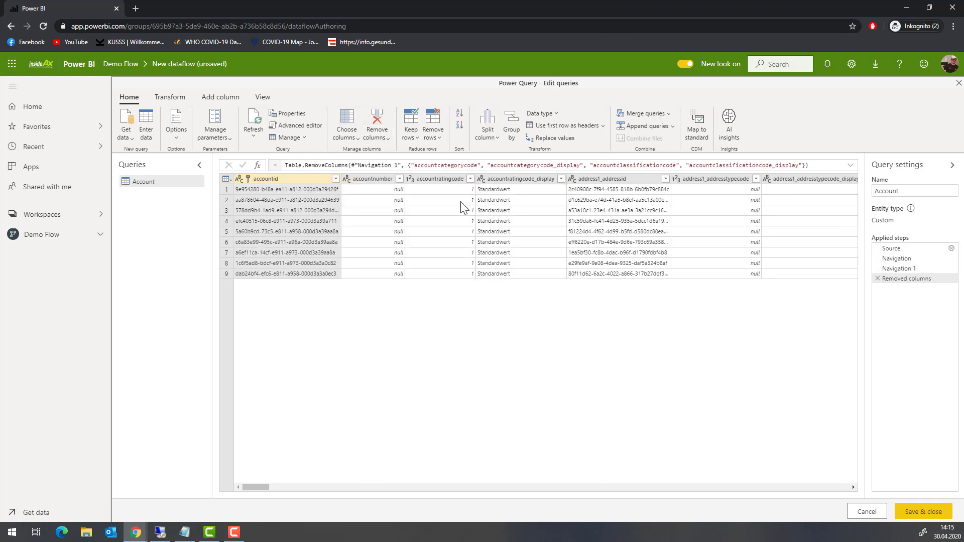
{"action": "left_click", "coordinate": [373, 179]}
{"action": "left_click", "coordinate": [853, 486]}
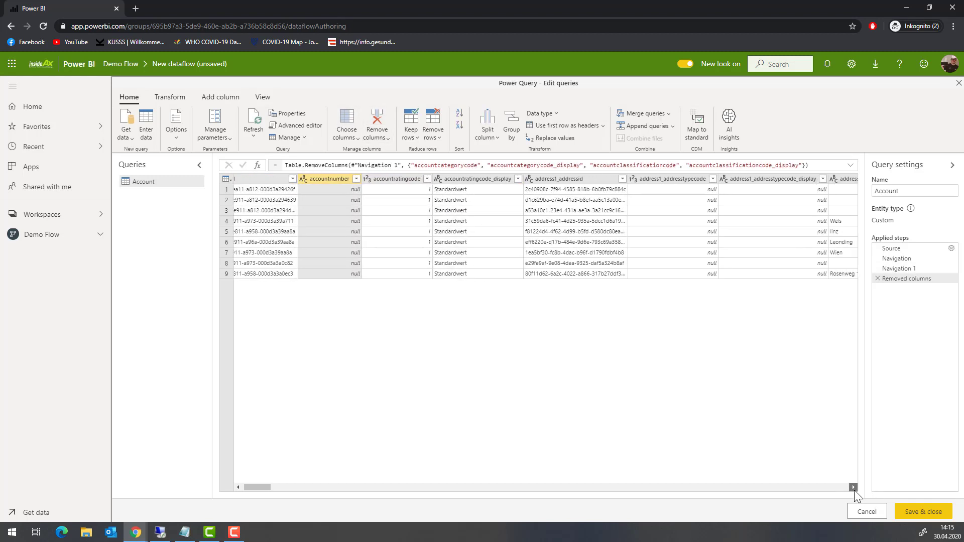
{"action": "left_click", "coordinate": [853, 487]}
{"action": "left_click", "coordinate": [739, 180], "text": "shift"}
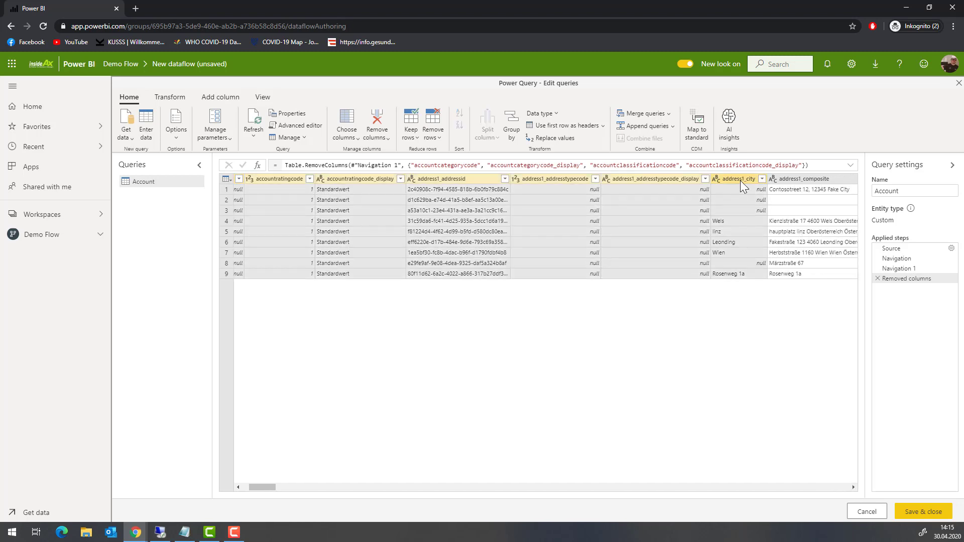
{"action": "right_click", "coordinate": [739, 180]}
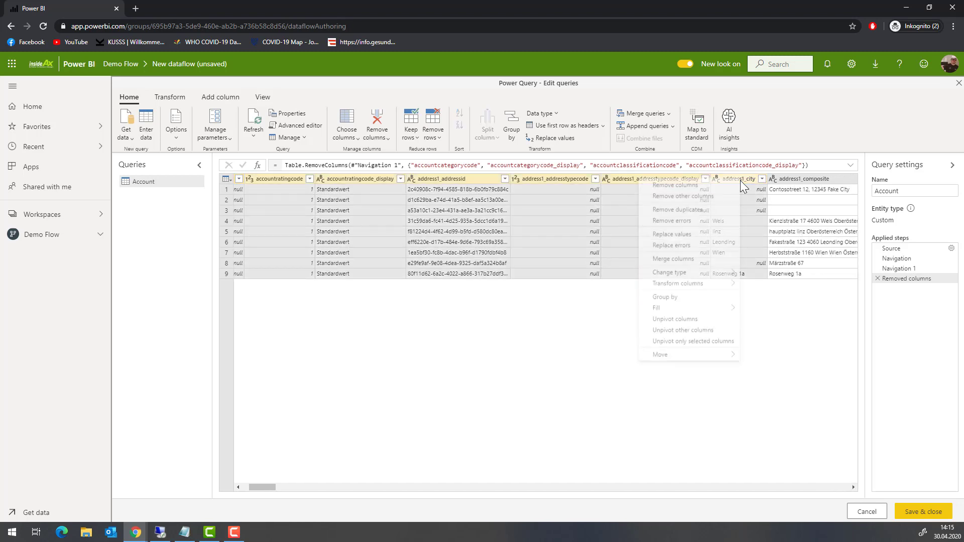
{"action": "left_click", "coordinate": [652, 188]}
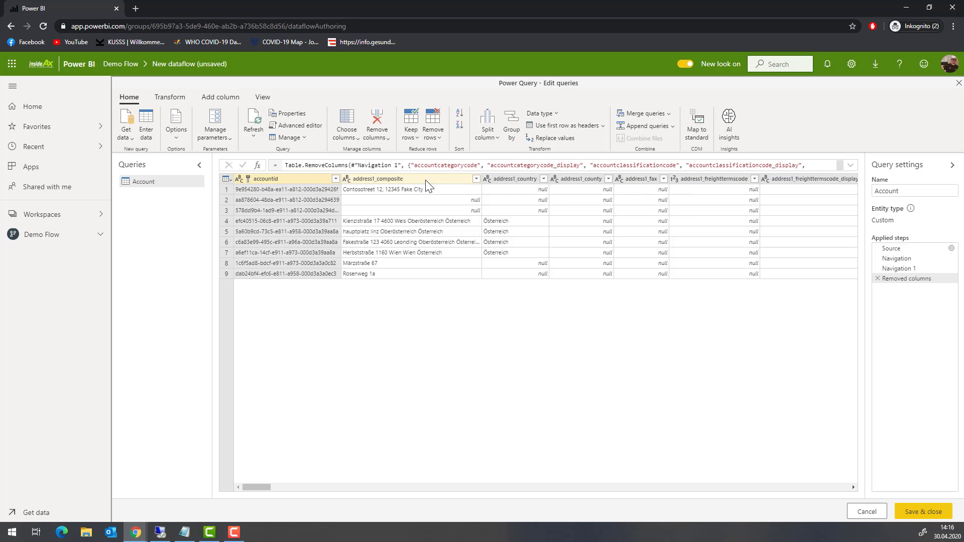
- Remove the two msdyn columns and numberofemployees onward, keeping accountid, address1_composite and name
{"action": "left_click", "coordinate": [517, 180]}
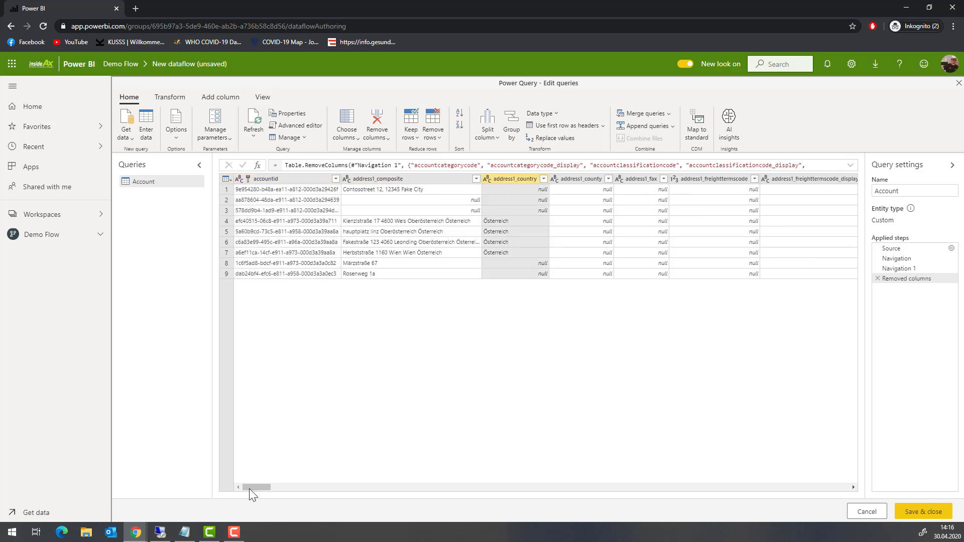
{"action": "left_click_drag", "start_coordinate": [249, 488], "coordinate": [644, 501]}
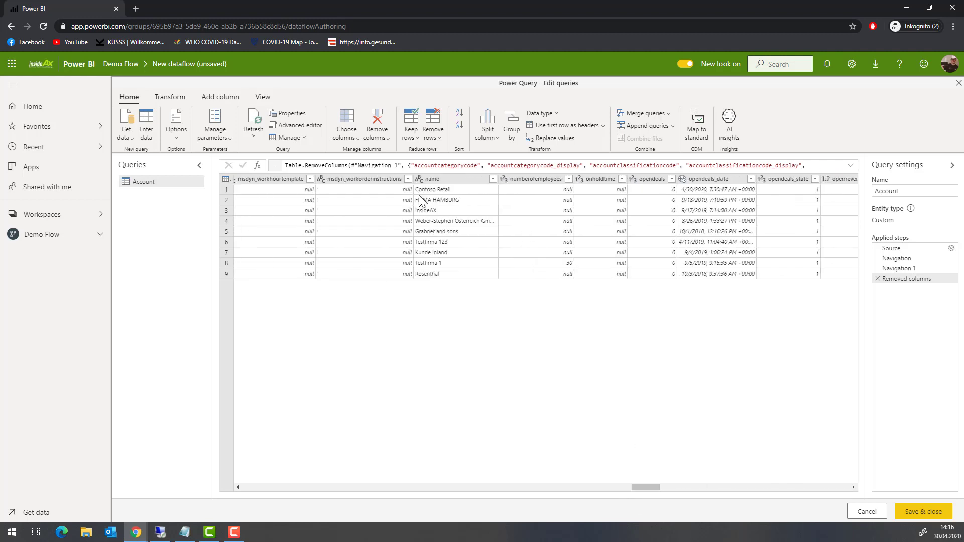
{"action": "left_click", "coordinate": [368, 179], "text": "shift"}
{"action": "left_click", "coordinate": [377, 122]}
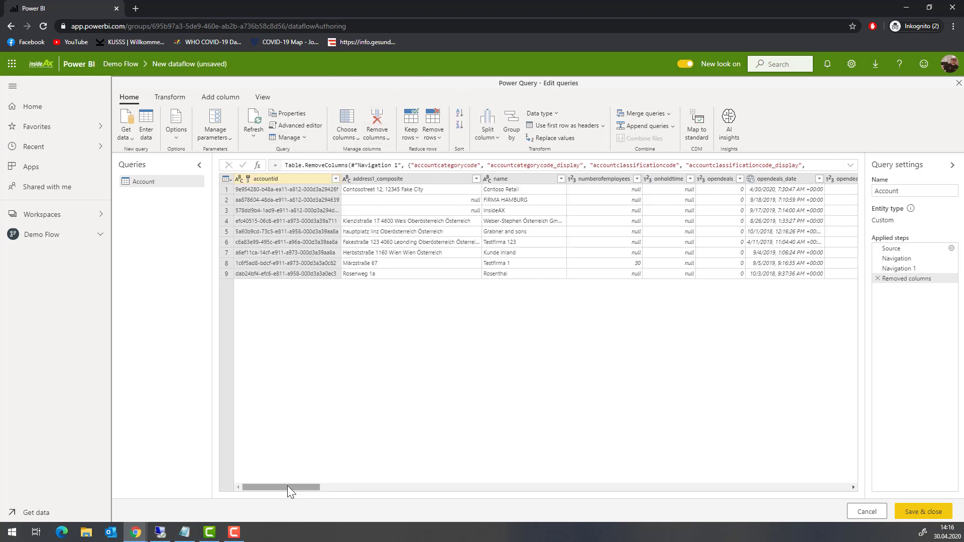
{"action": "left_click_drag", "start_coordinate": [287, 486], "coordinate": [730, 490]}
{"action": "left_click", "coordinate": [505, 178]}
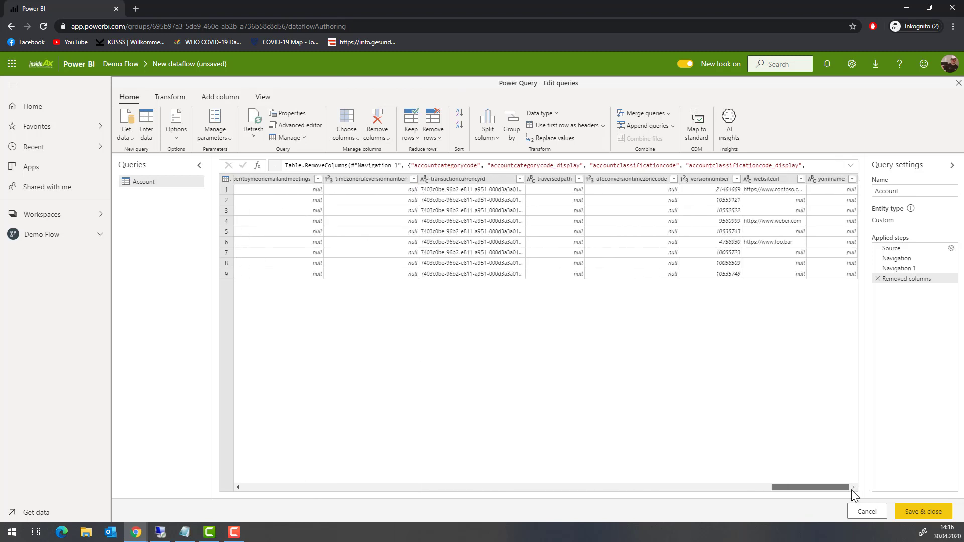
{"action": "key", "text": "ctrl+a"}
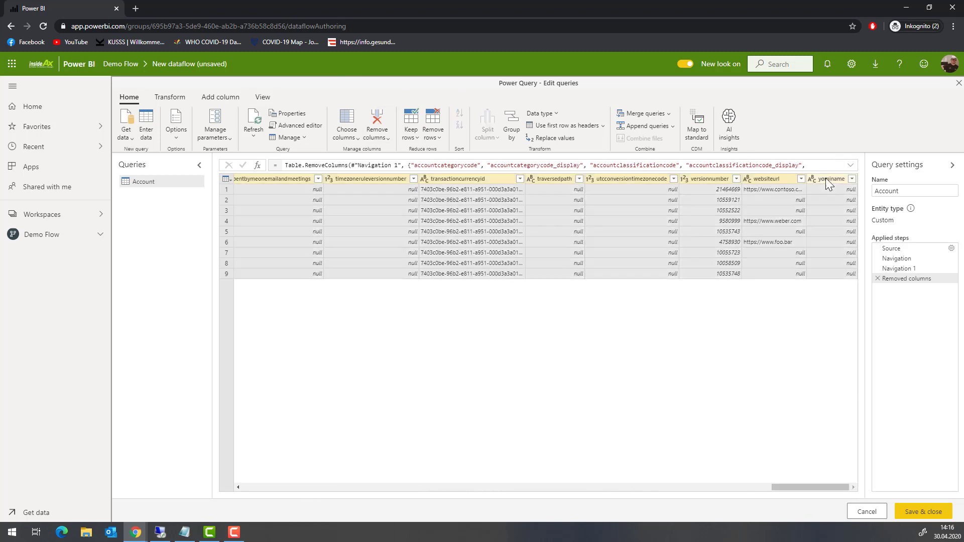
{"action": "left_click", "coordinate": [376, 122]}
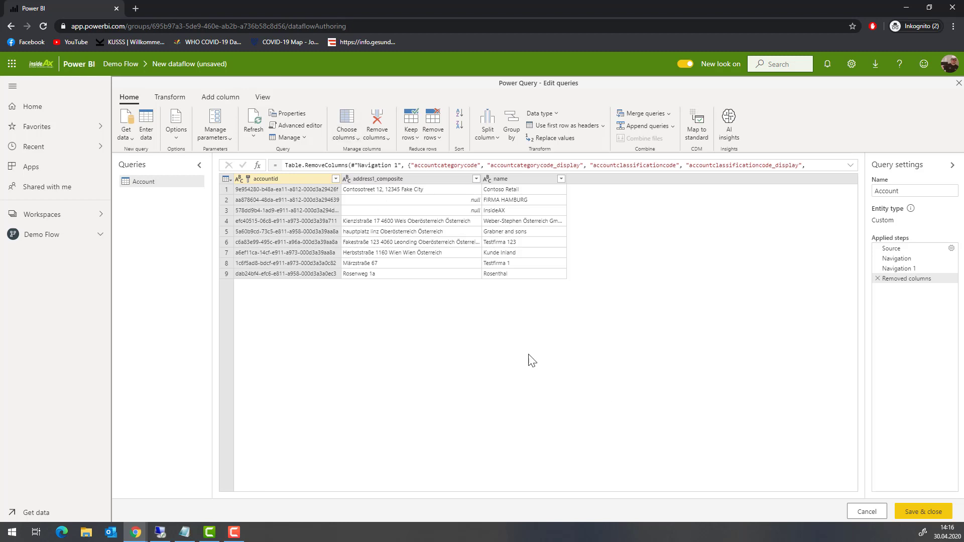
- Save the dataflow as Accounts, described 'Accounts from D365 Sales', and refresh it now
{"action": "left_click", "coordinate": [926, 517]}
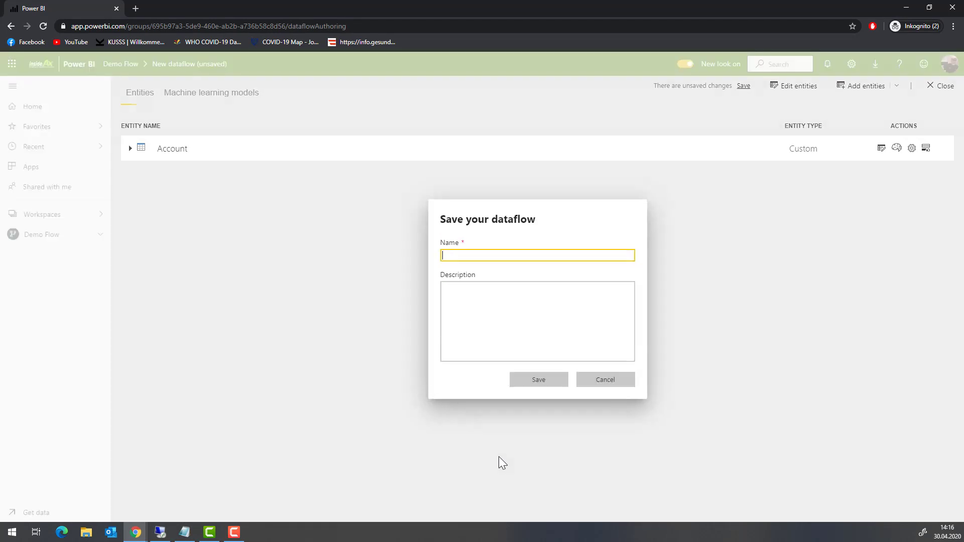
{"action": "type", "text": "Accounts from D365 Sales"}
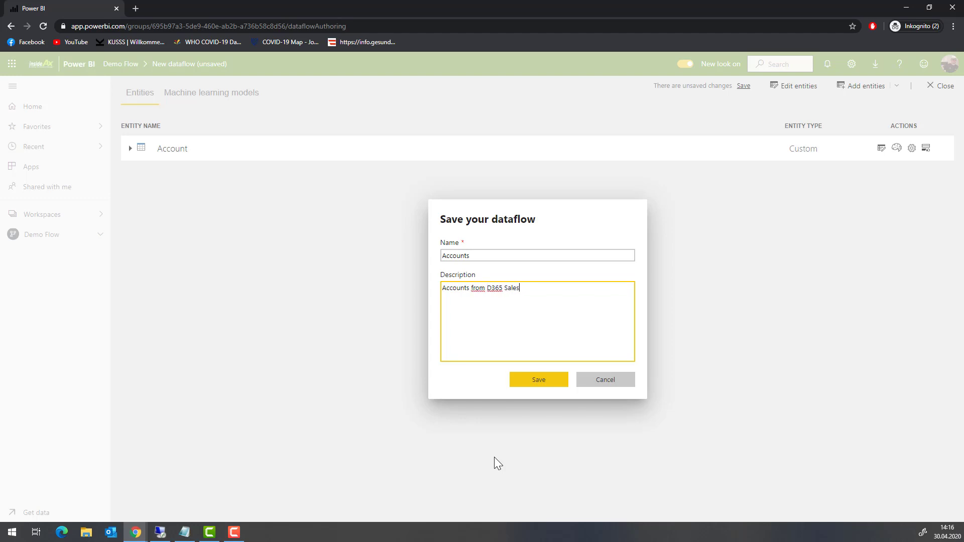
{"action": "left_click", "coordinate": [531, 384]}
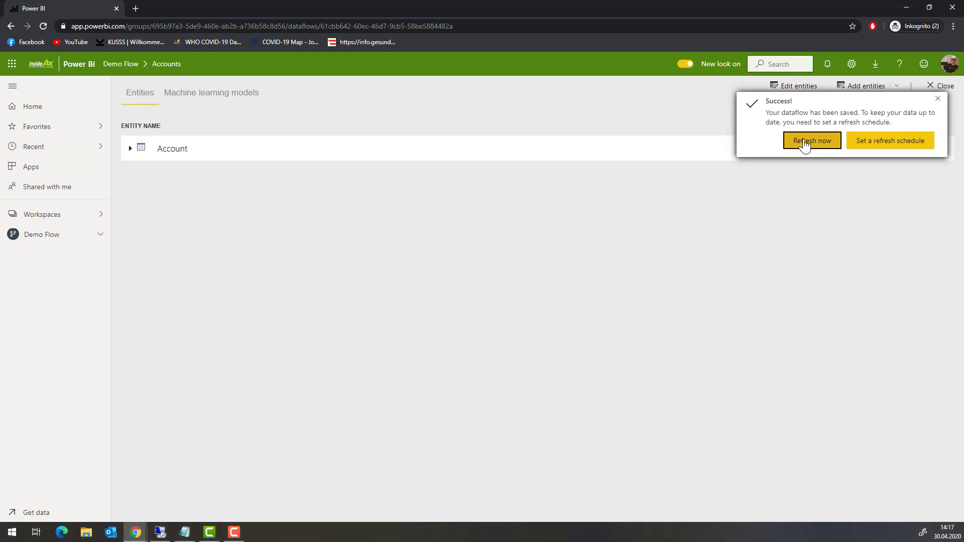
{"action": "left_click", "coordinate": [804, 145]}
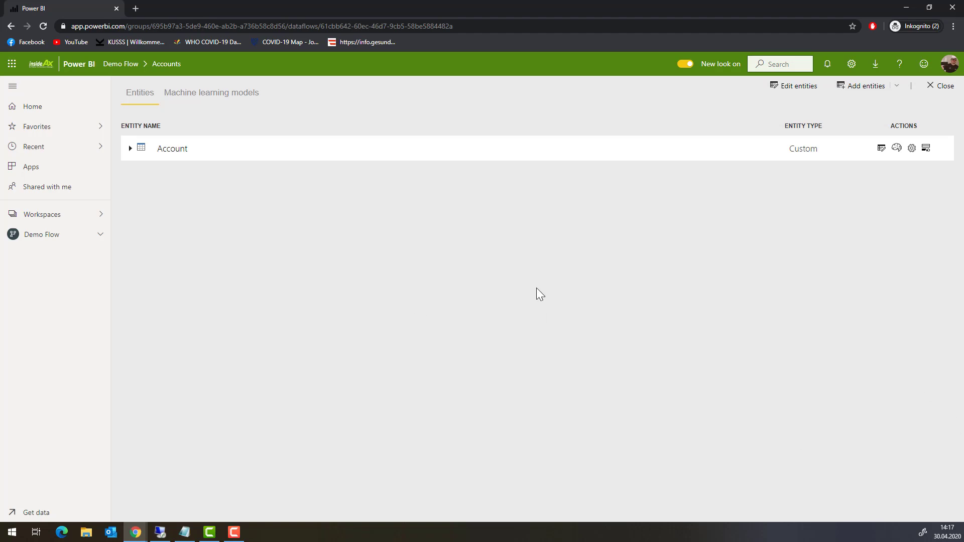
- Create a new dataflow with a Folder source using the [Admin] SRV-DATA2 gateway
{"action": "left_click", "coordinate": [43, 237]}
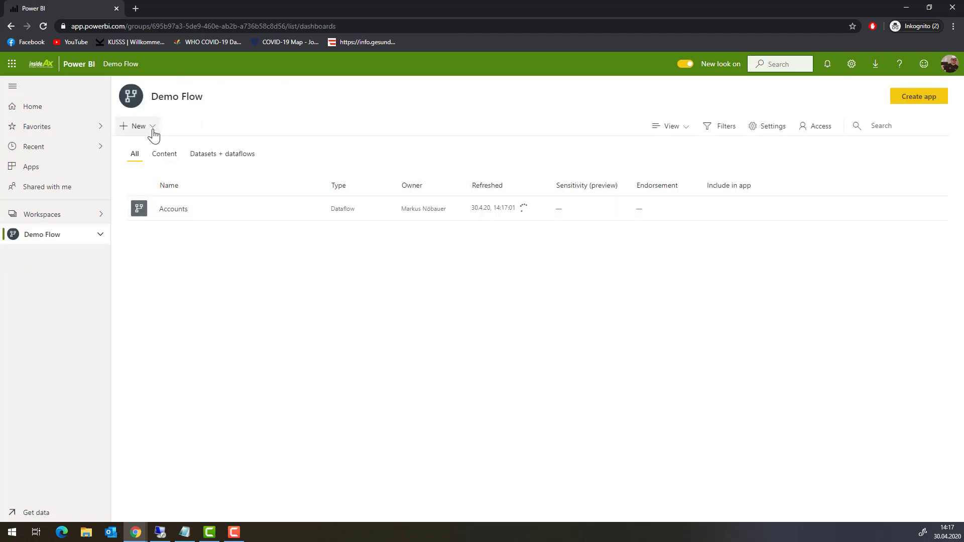
{"action": "left_click", "coordinate": [150, 128]}
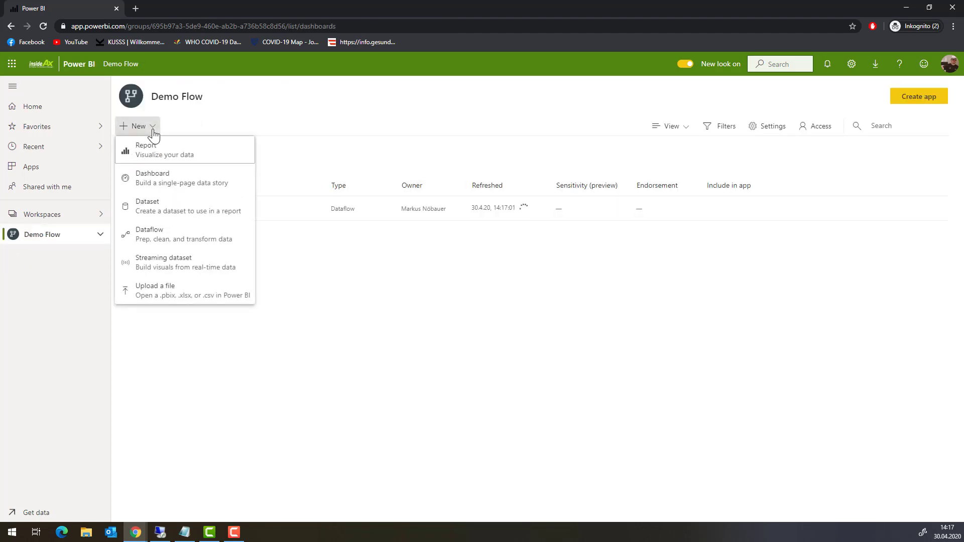
{"action": "left_click", "coordinate": [151, 235]}
{"action": "left_click", "coordinate": [372, 388]}
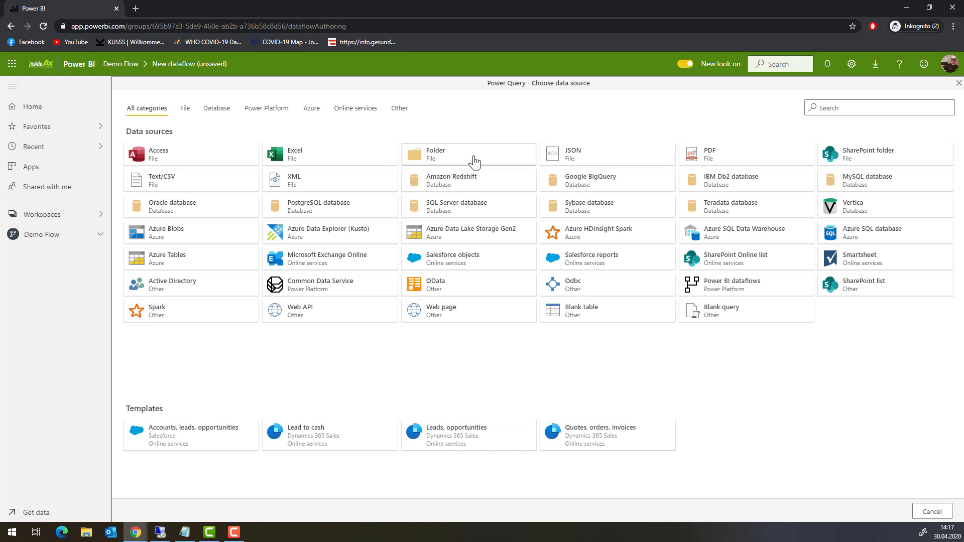
{"action": "left_click", "coordinate": [473, 161]}
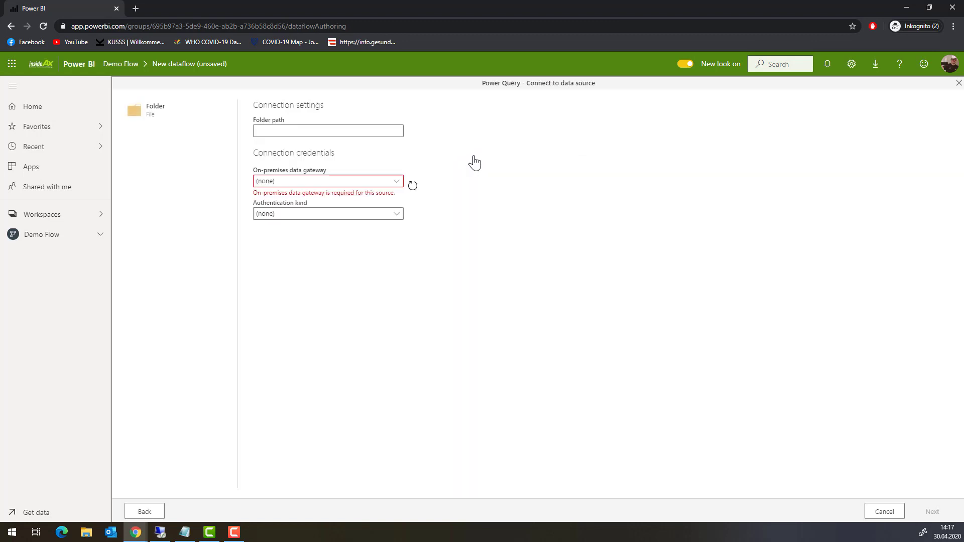
{"action": "left_click", "coordinate": [395, 182]}
{"action": "left_click", "coordinate": [375, 207]}
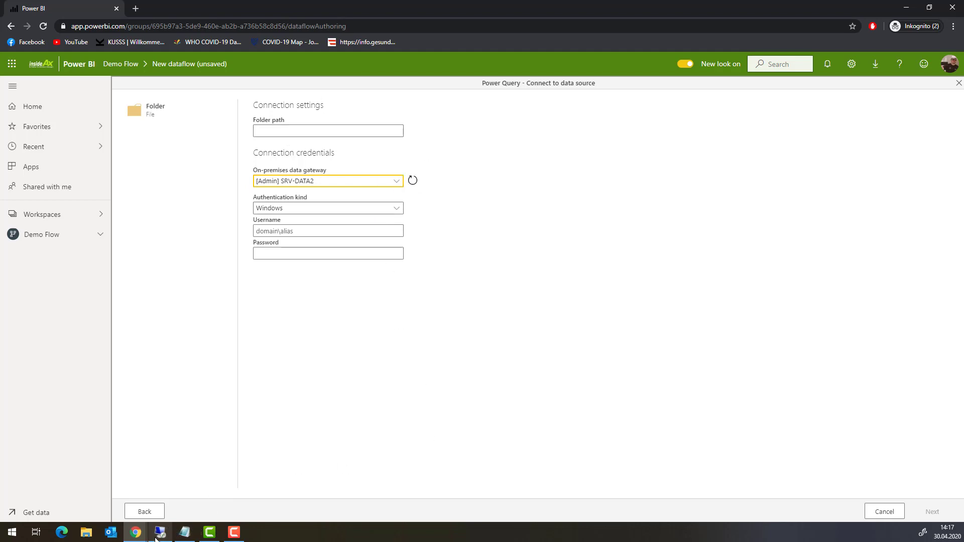
- Copy the folder path from the remote server session into the Folder path field
{"action": "mouse_move", "coordinate": [160, 531]}
{"action": "left_click", "coordinate": [159, 498]}
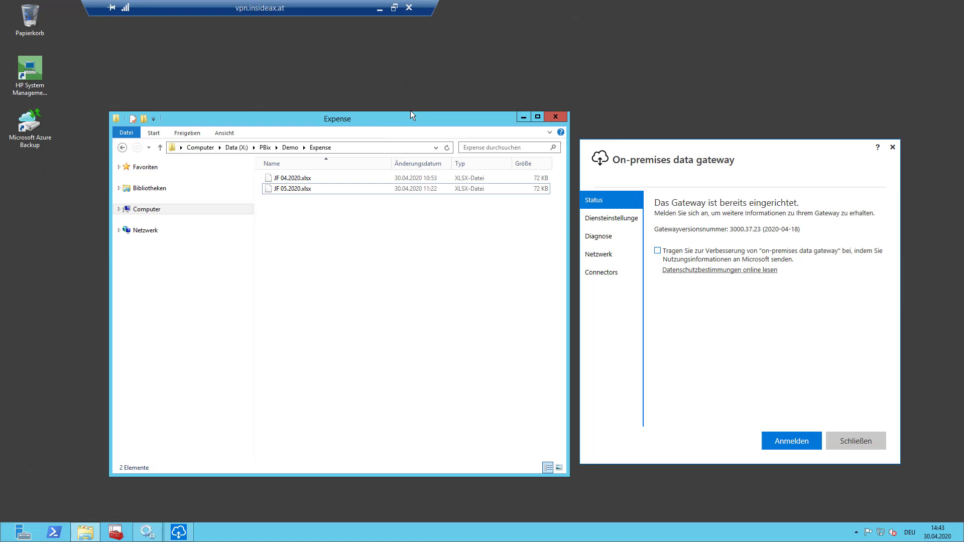
{"action": "left_click", "coordinate": [379, 147]}
{"action": "key", "text": "ctrl+c"}
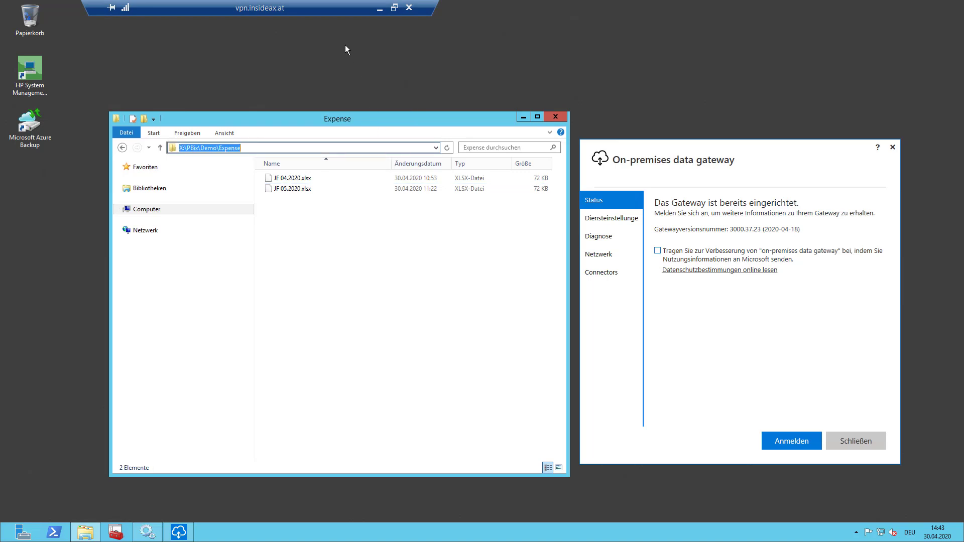
{"action": "left_click", "coordinate": [379, 8]}
{"action": "left_click", "coordinate": [318, 130]}
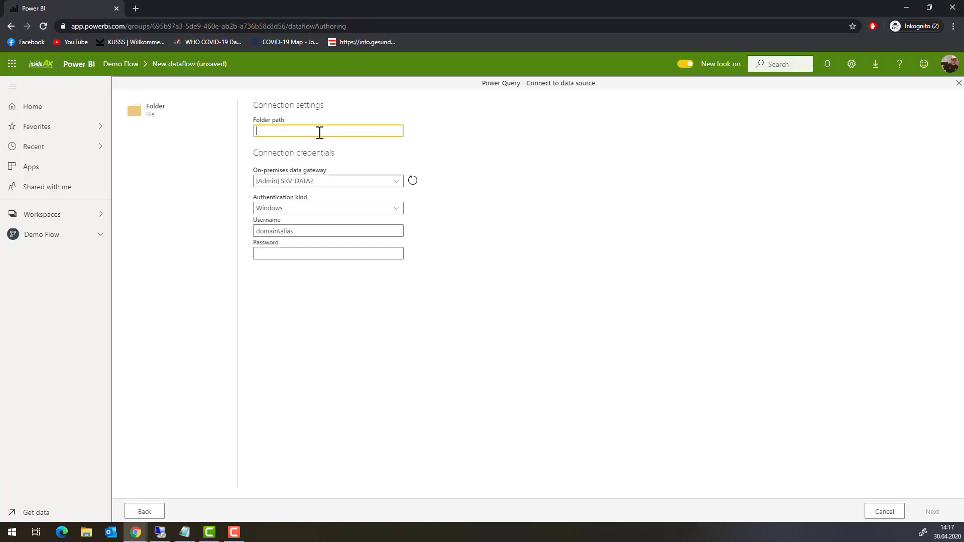
- Paste X:\PBix\Demo\Expense as the folder path and connect to list both expense workbooks
{"action": "key", "text": "ctrl+v"}
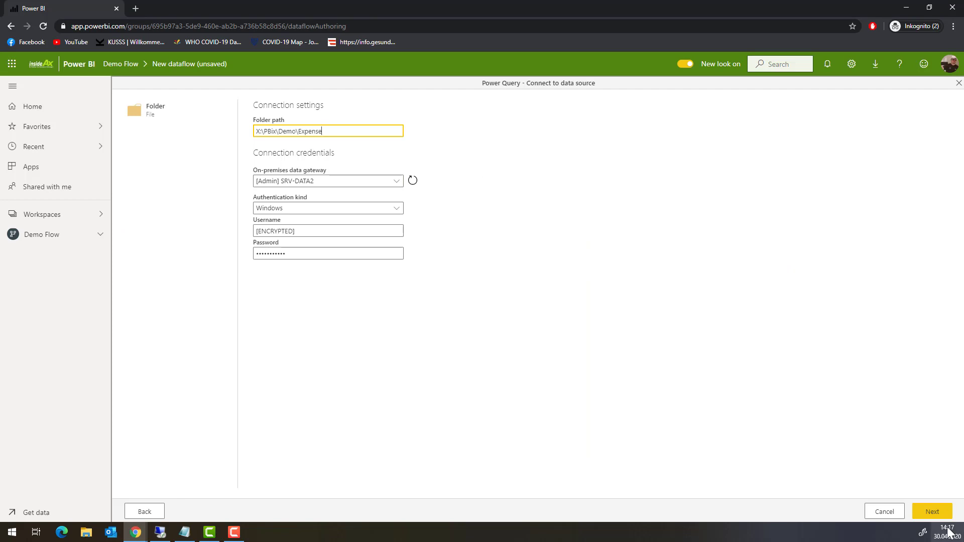
{"action": "left_click", "coordinate": [928, 519]}
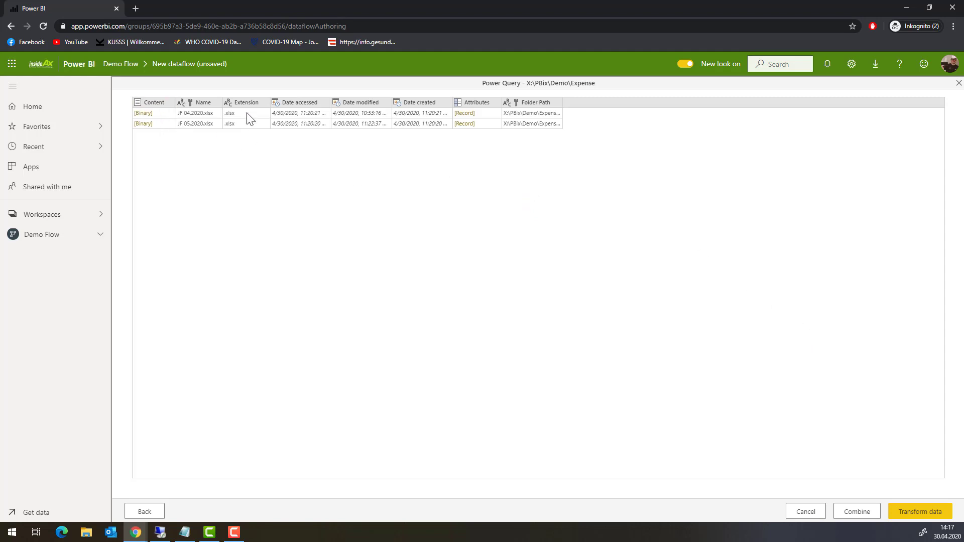
- Combine the ExpenseData tables using JF 05.2020.xlsx as the example file and load into the editor
{"action": "left_click", "coordinate": [854, 512]}
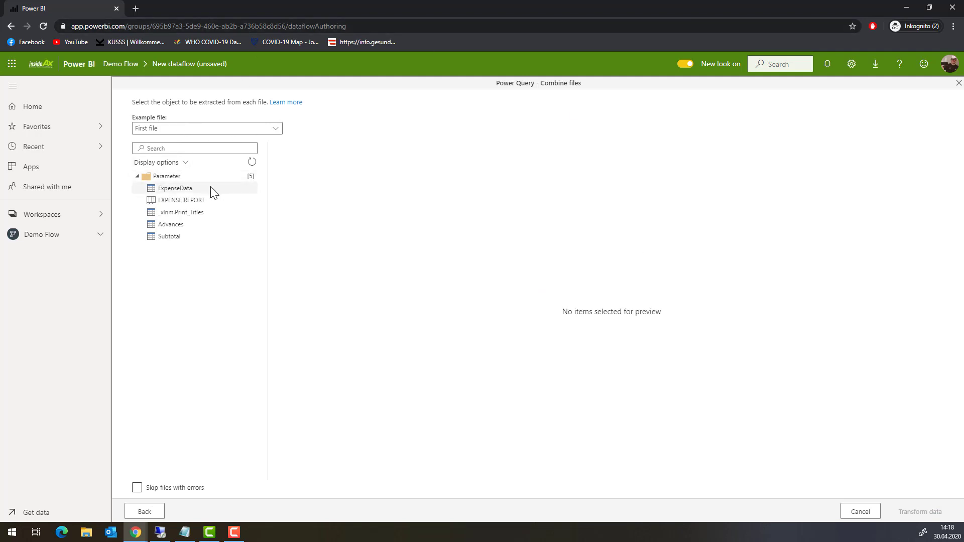
{"action": "left_click", "coordinate": [176, 188]}
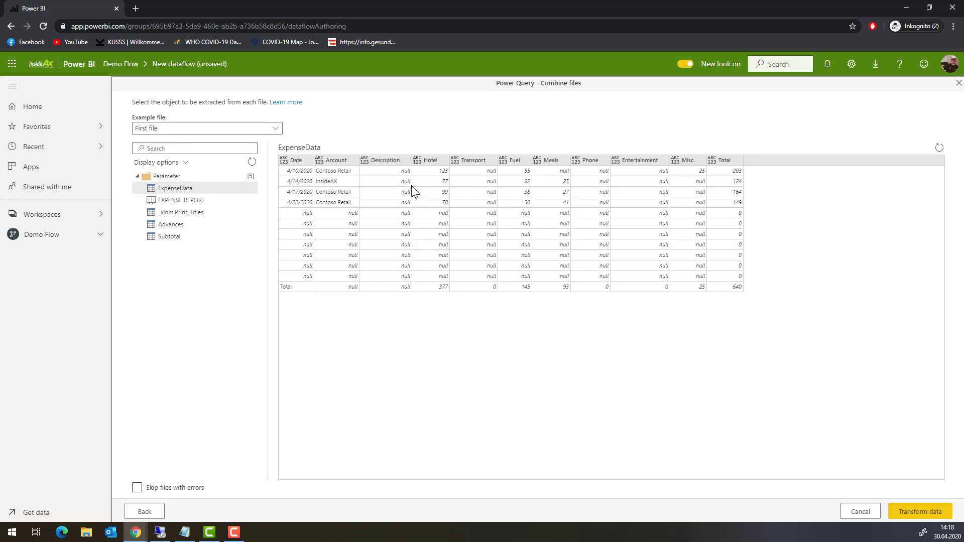
{"action": "left_click", "coordinate": [276, 129]}
{"action": "left_click", "coordinate": [181, 167]}
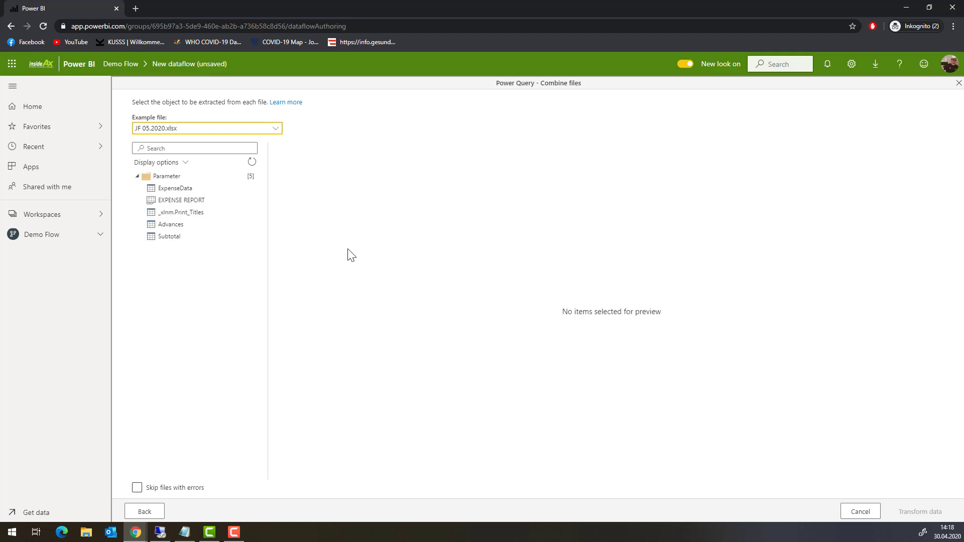
{"action": "left_click", "coordinate": [187, 187]}
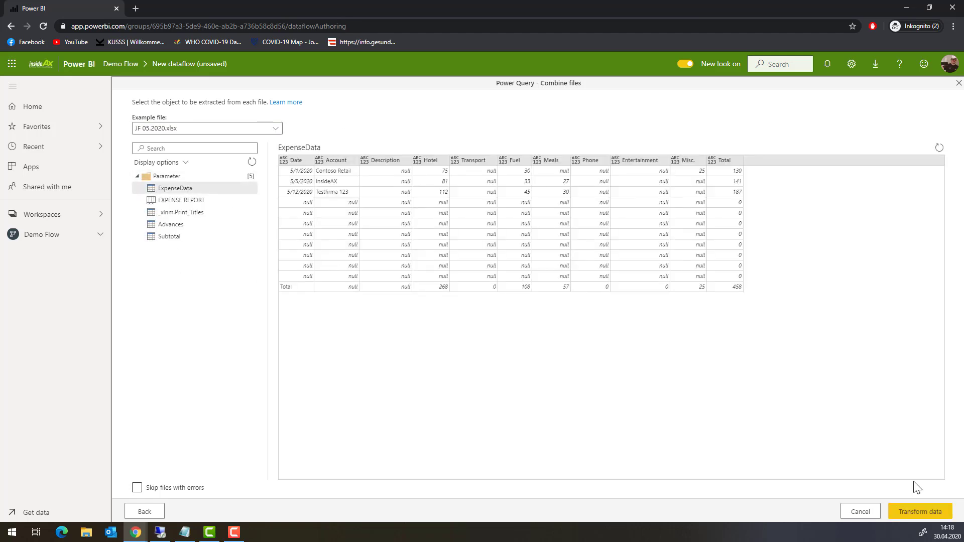
{"action": "left_click", "coordinate": [909, 511]}
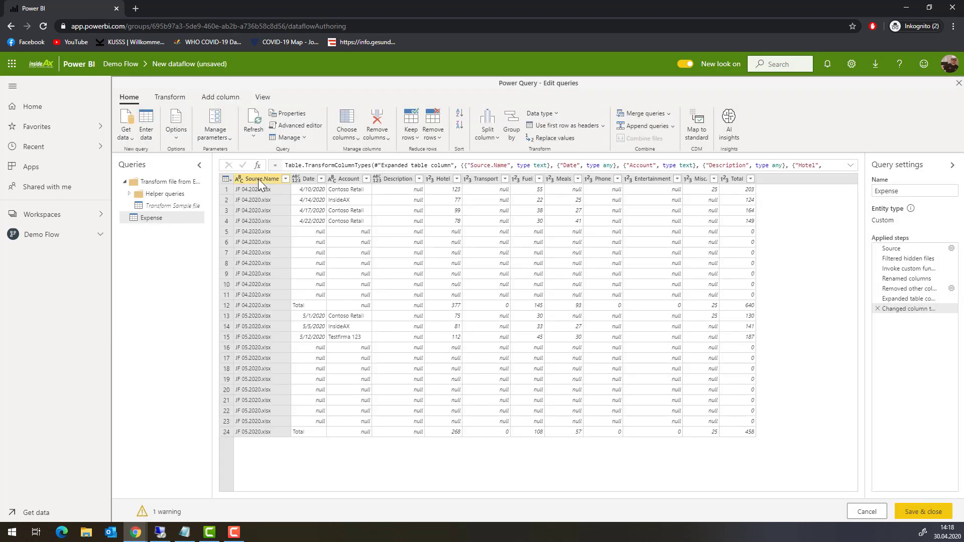
- Remove the Source.Name column and filter out rows with an empty Date
{"action": "left_click", "coordinate": [376, 122]}
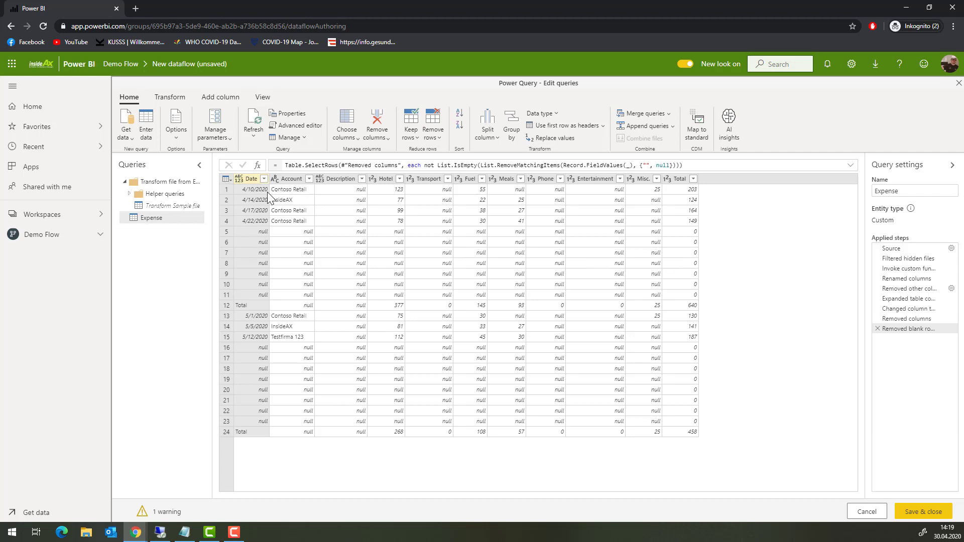
{"action": "left_click", "coordinate": [264, 180]}
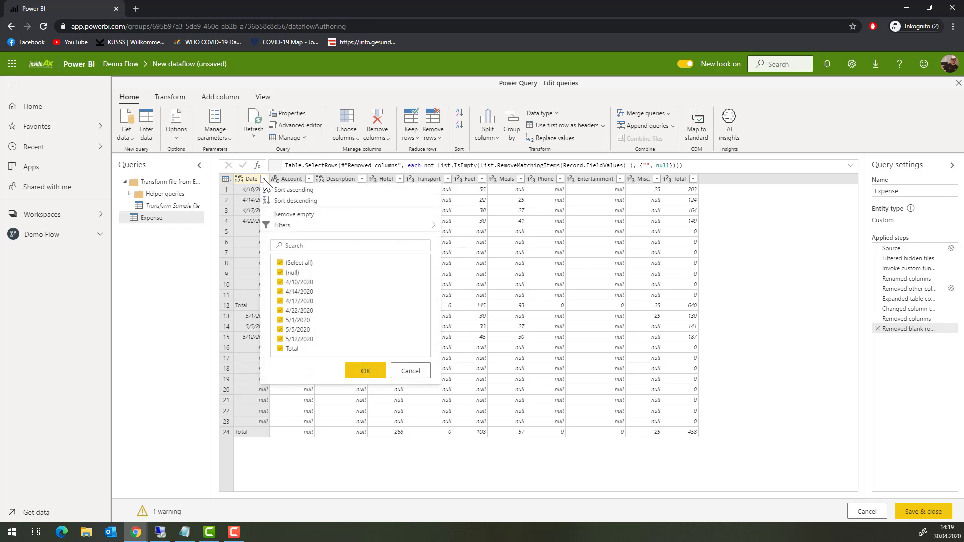
{"action": "left_click", "coordinate": [349, 216]}
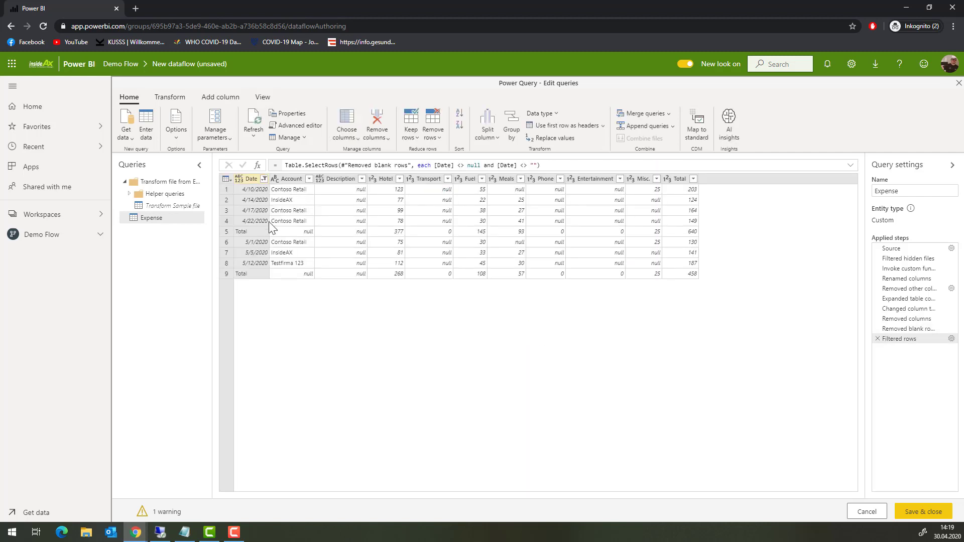
- Add a Date filter 'does not equal Total' to exclude the summary rows
{"action": "left_click", "coordinate": [264, 178]}
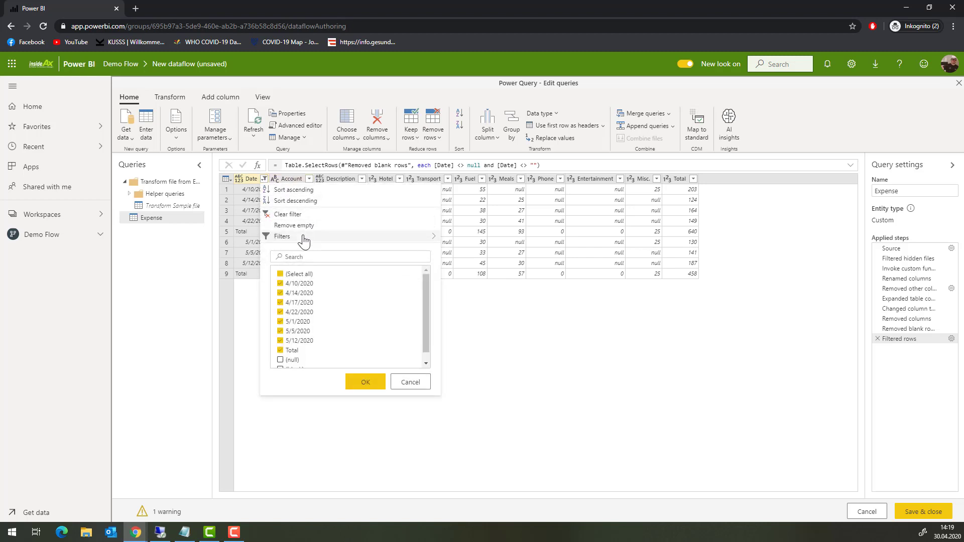
{"action": "mouse_move", "coordinate": [304, 240]}
{"action": "left_click", "coordinate": [455, 238]}
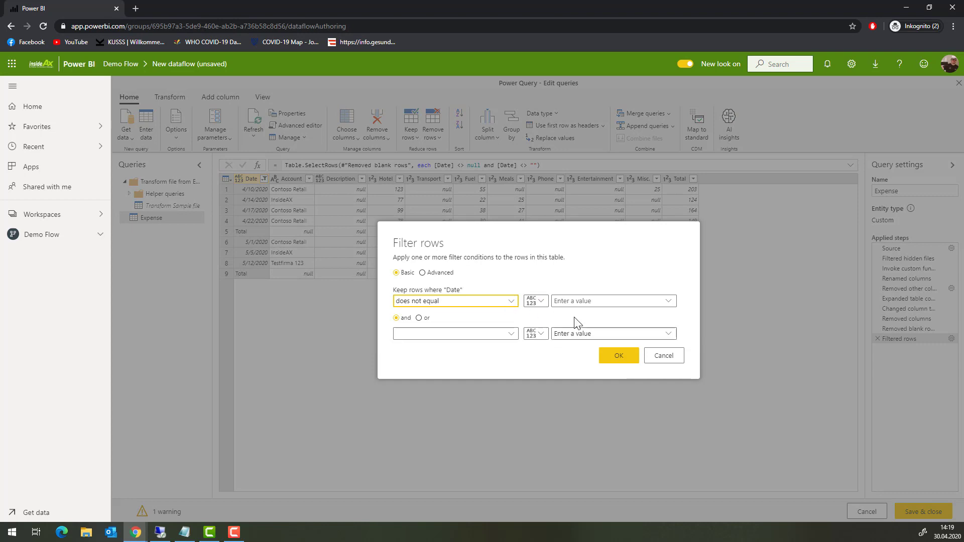
{"action": "left_click", "coordinate": [596, 302]}
{"action": "type", "text": "Total"}
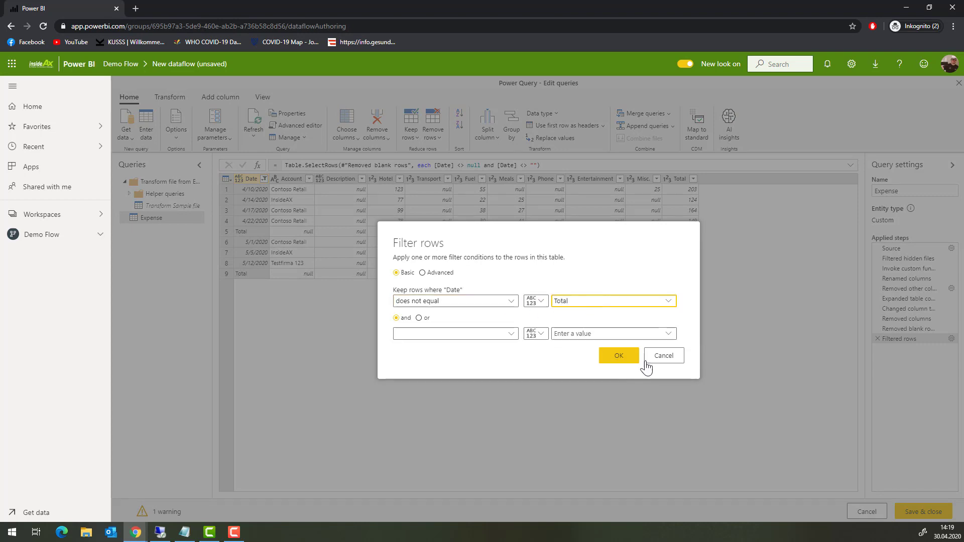
{"action": "left_click", "coordinate": [621, 360]}
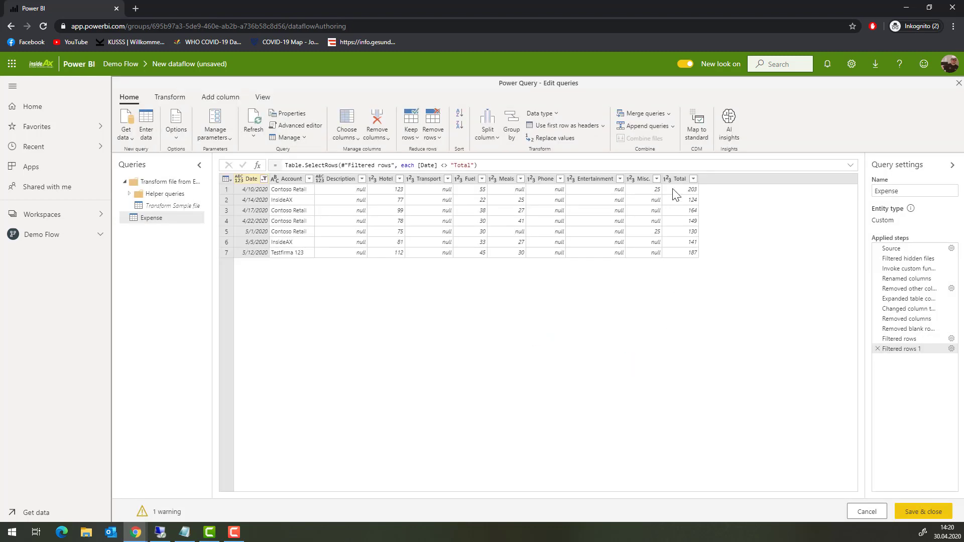
- Delete the Total column, then remove the Description column with Remove columns
{"action": "left_click", "coordinate": [681, 179]}
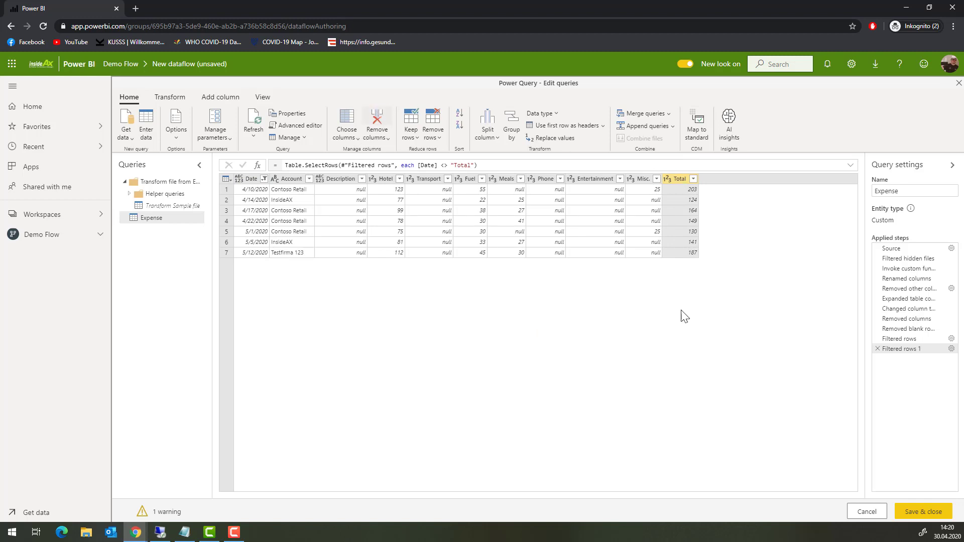
{"action": "key", "text": "Delete"}
{"action": "left_click", "coordinate": [335, 178]}
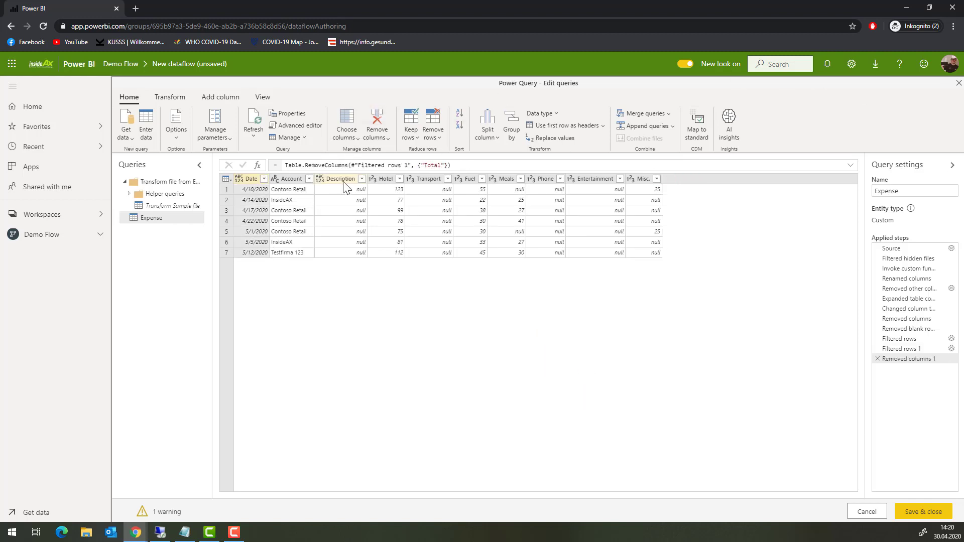
{"action": "left_click", "coordinate": [381, 116]}
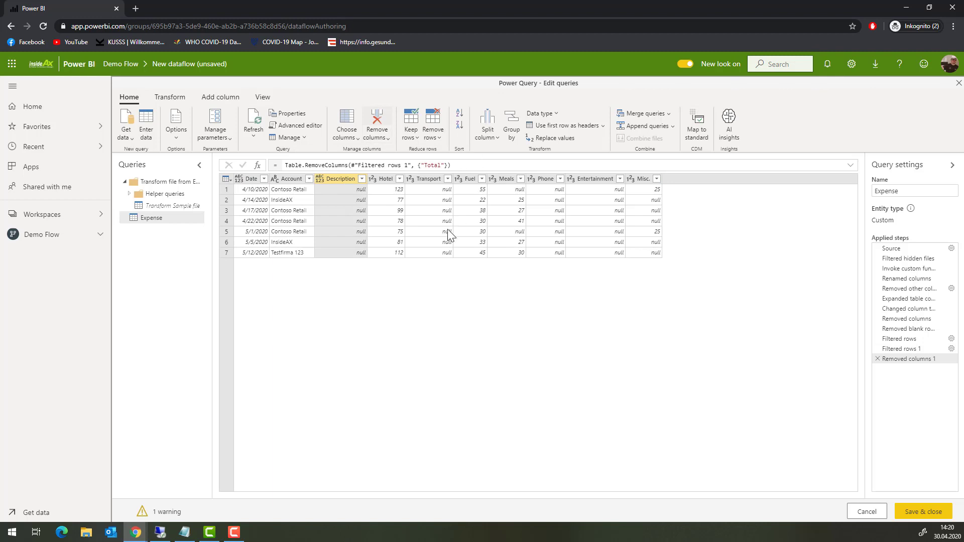
- Check the first row's Account value, then select the Hotel through Misc. columns
{"action": "left_click", "coordinate": [244, 189]}
{"action": "left_click", "coordinate": [292, 189]}
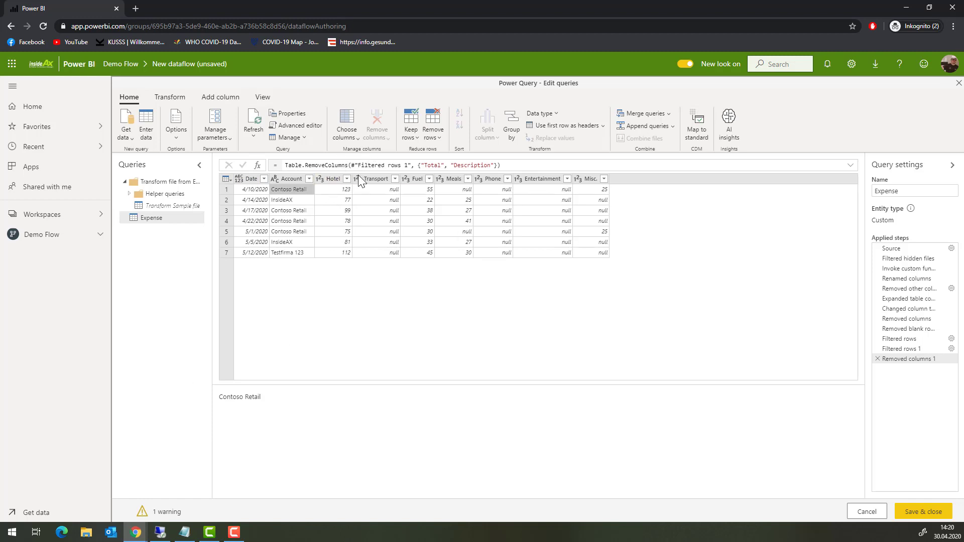
{"action": "left_click", "coordinate": [331, 180]}
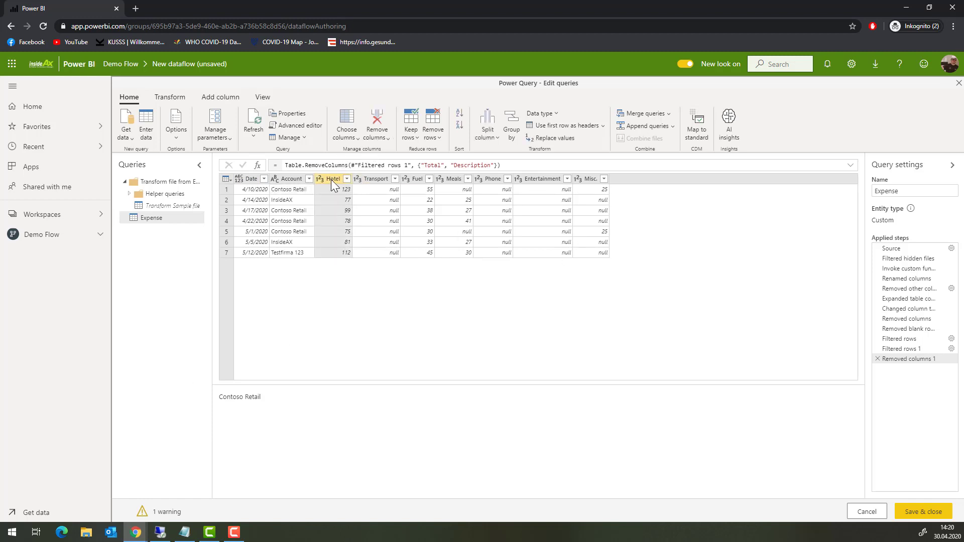
{"action": "left_click", "coordinate": [588, 181], "text": "shift"}
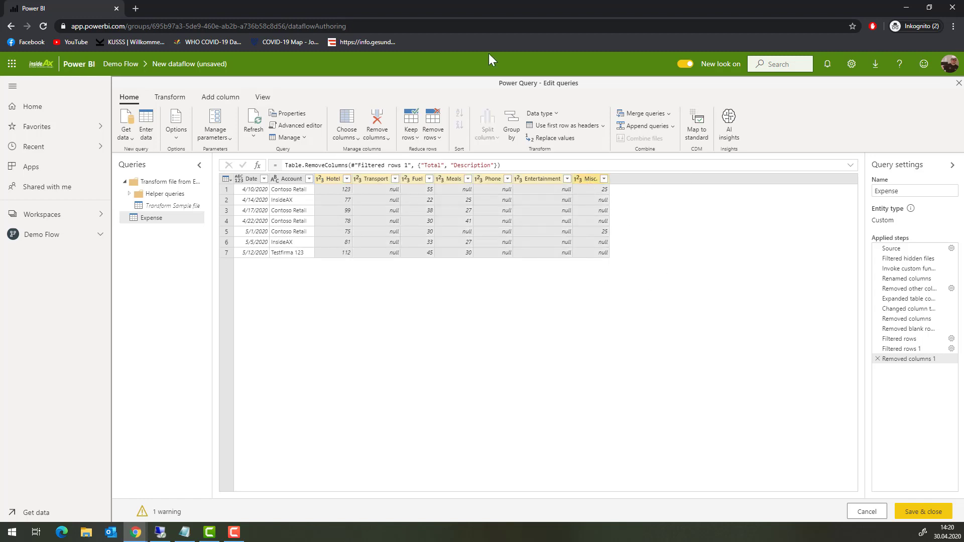
{"action": "left_click", "coordinate": [181, 92]}
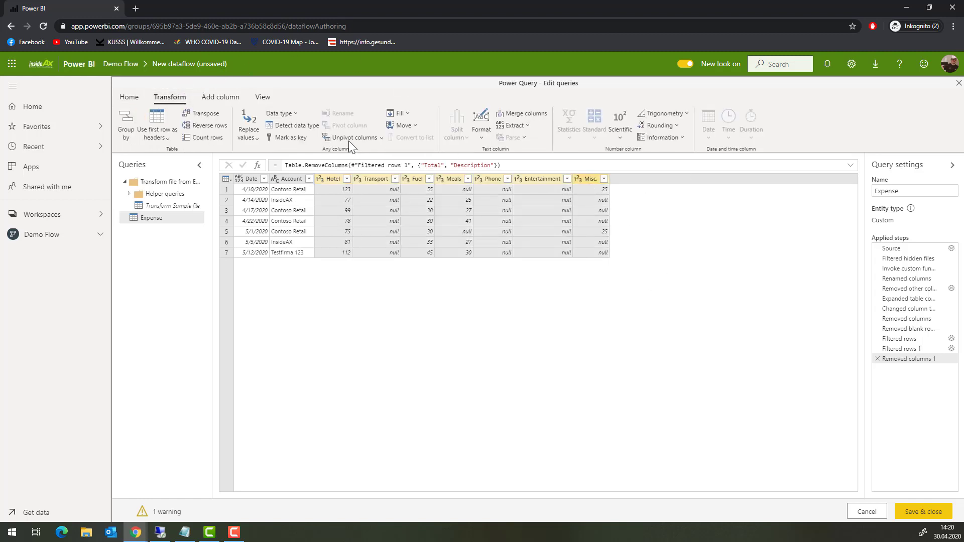
- Unpivot only the selected columns, then check the first row's Date, Account, Attribute (Hotel) and Value (123)
{"action": "left_click", "coordinate": [380, 138]}
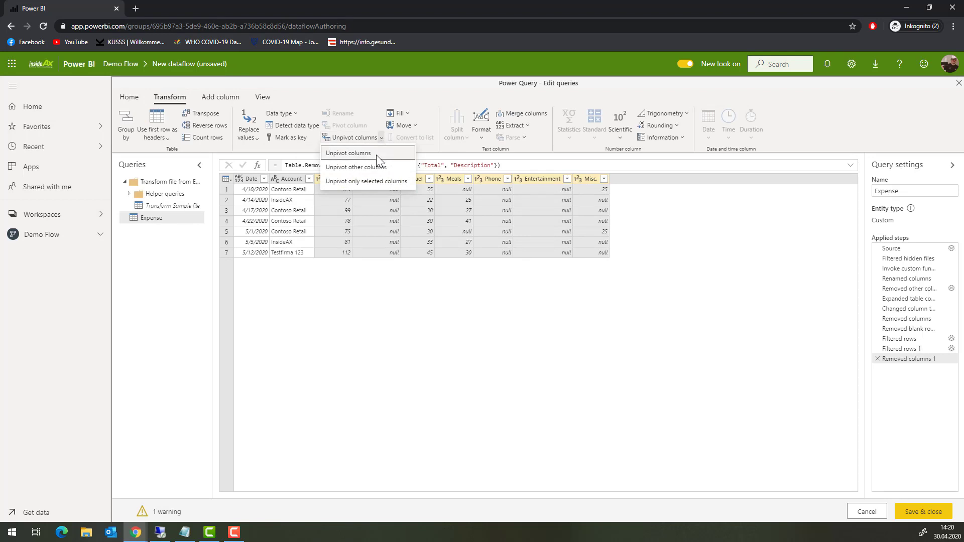
{"action": "left_click", "coordinate": [373, 181]}
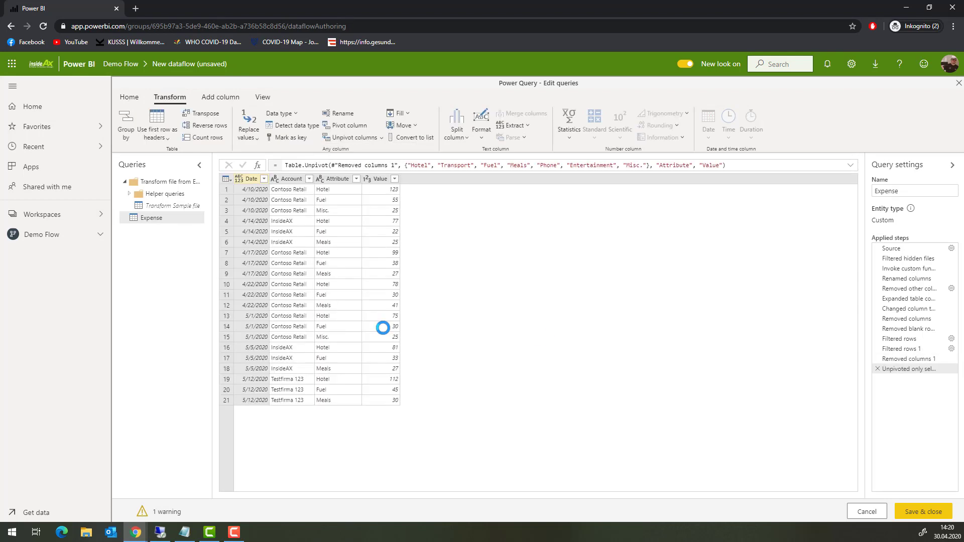
{"action": "left_click", "coordinate": [259, 191]}
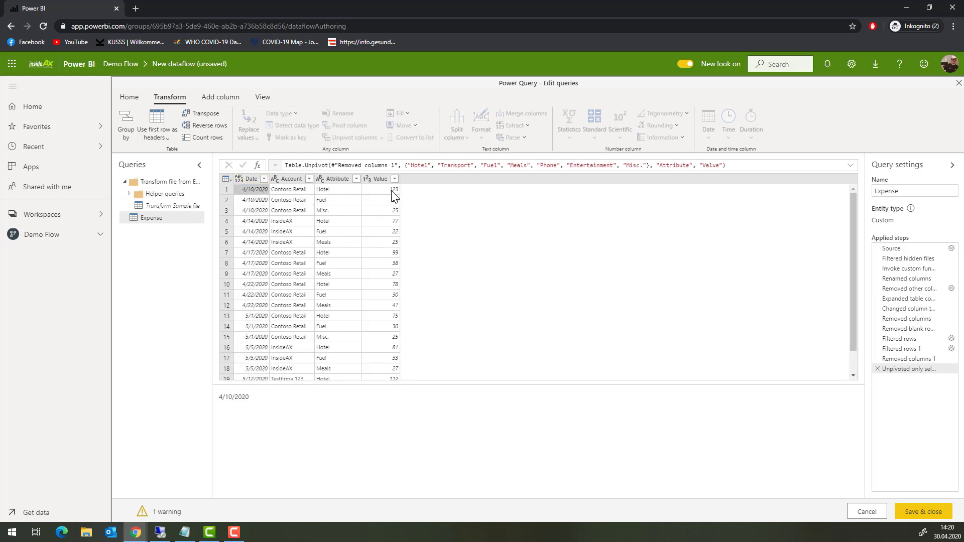
{"action": "left_click", "coordinate": [284, 191]}
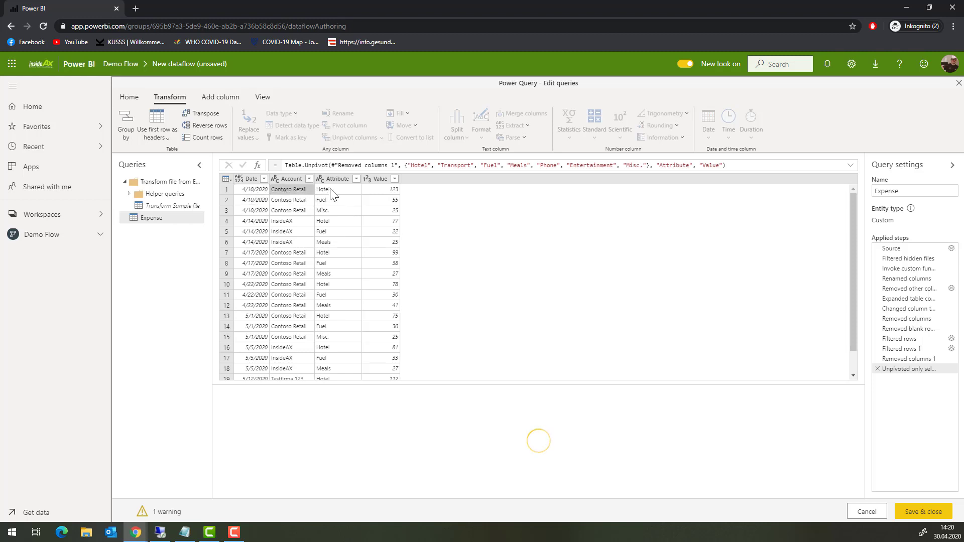
{"action": "left_click", "coordinate": [328, 191]}
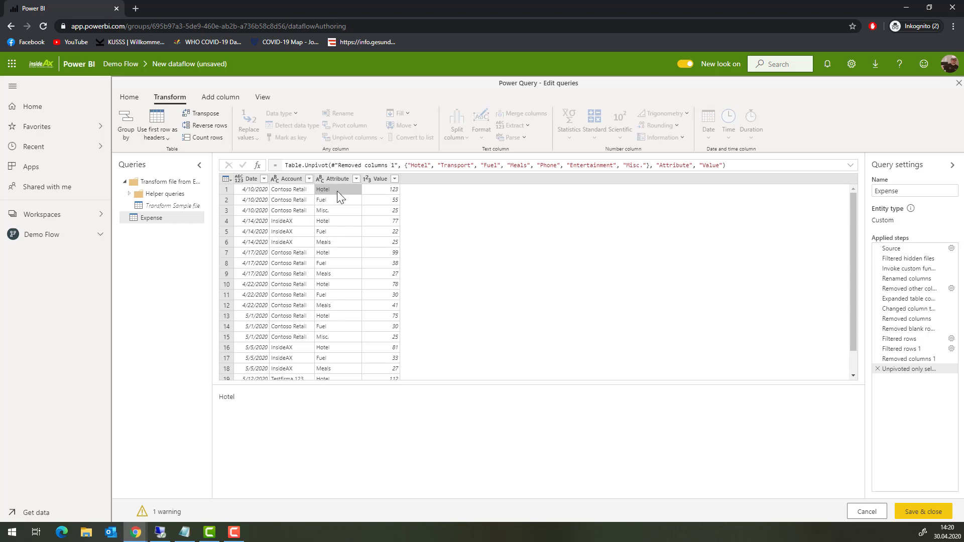
{"action": "left_click", "coordinate": [385, 193]}
{"action": "scroll", "coordinate": [366, 251], "scroll_direction": "down", "scroll_amount": 1}
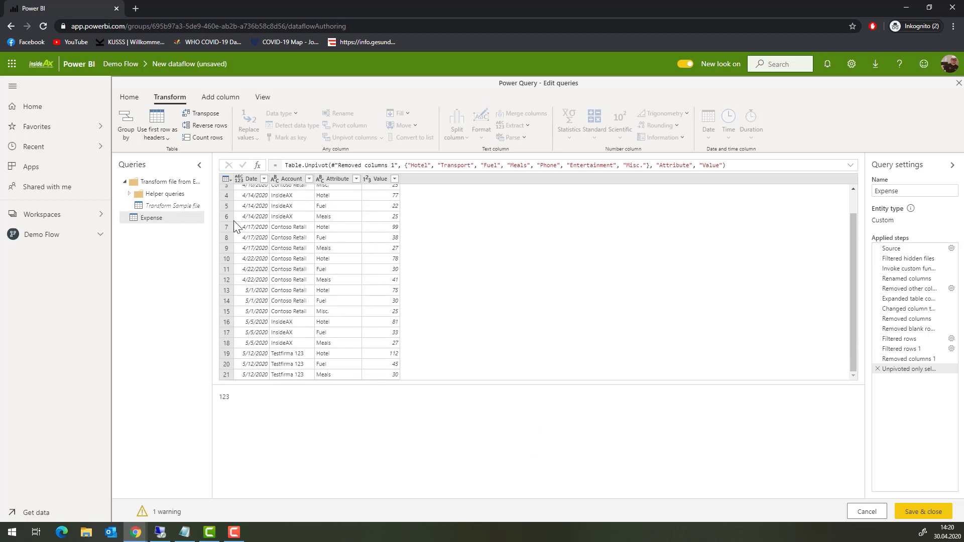
- Save the Expense query and close the Power Query editor
{"action": "left_click", "coordinate": [915, 512]}
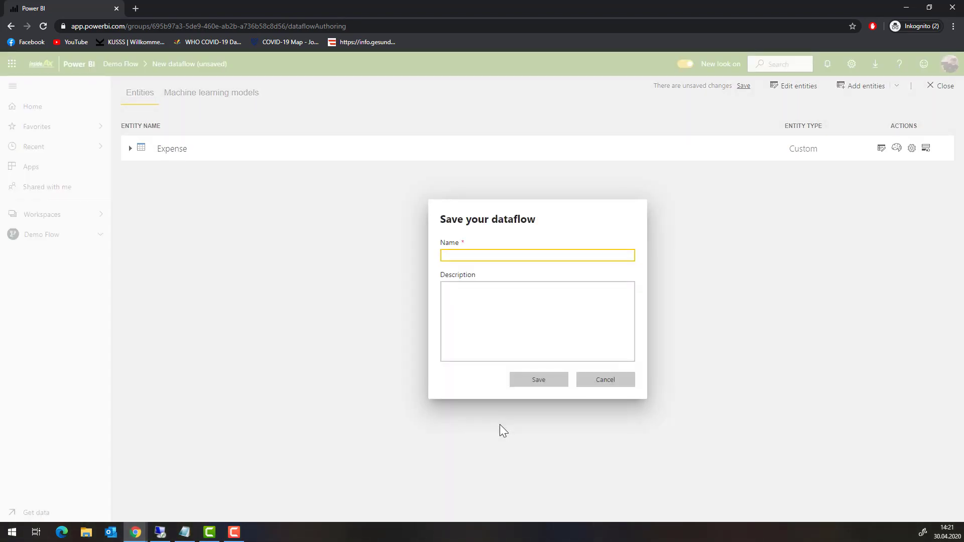
- Save the dataflow under the name 'Expense' and start an immediate data refresh
{"action": "type", "text": "Exp"}
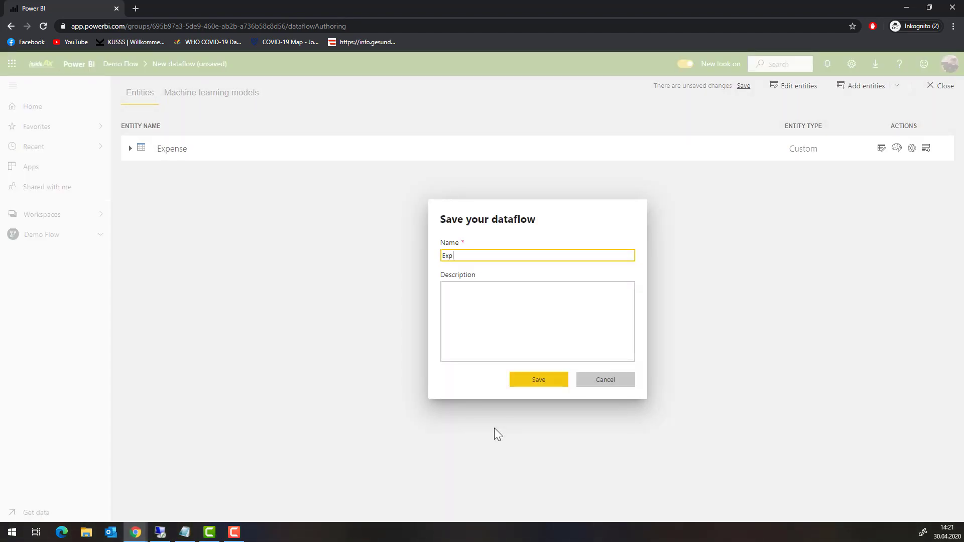
{"action": "type", "text": "enses"}
{"action": "left_click", "coordinate": [537, 381]}
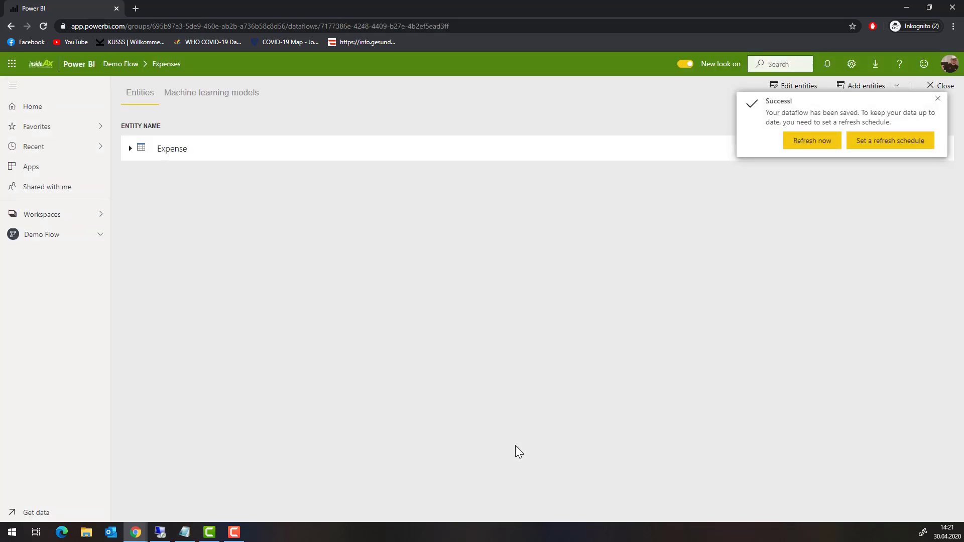
{"action": "left_click", "coordinate": [813, 146]}
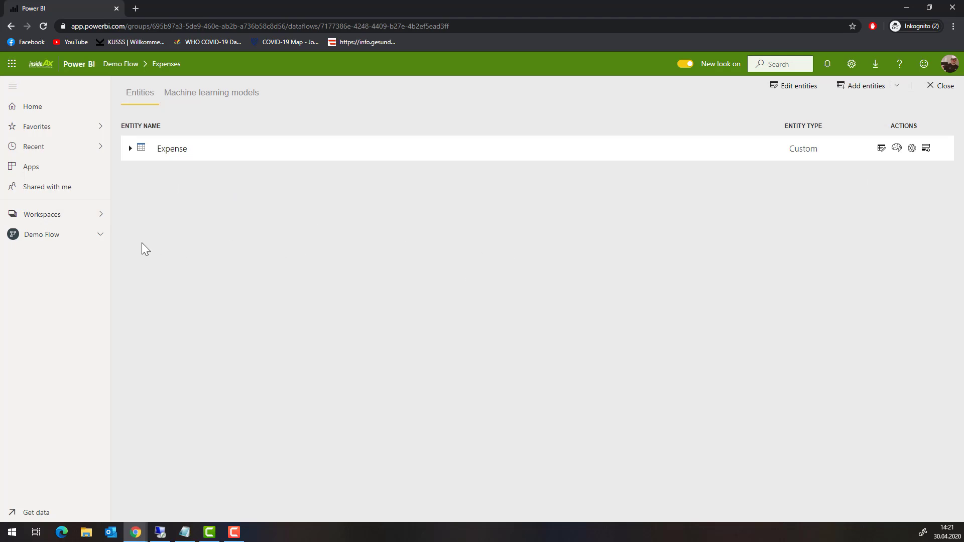
- In the Demo Flow workspace, create a new dataflow that starts with Add linked entities
{"action": "left_click", "coordinate": [100, 237]}
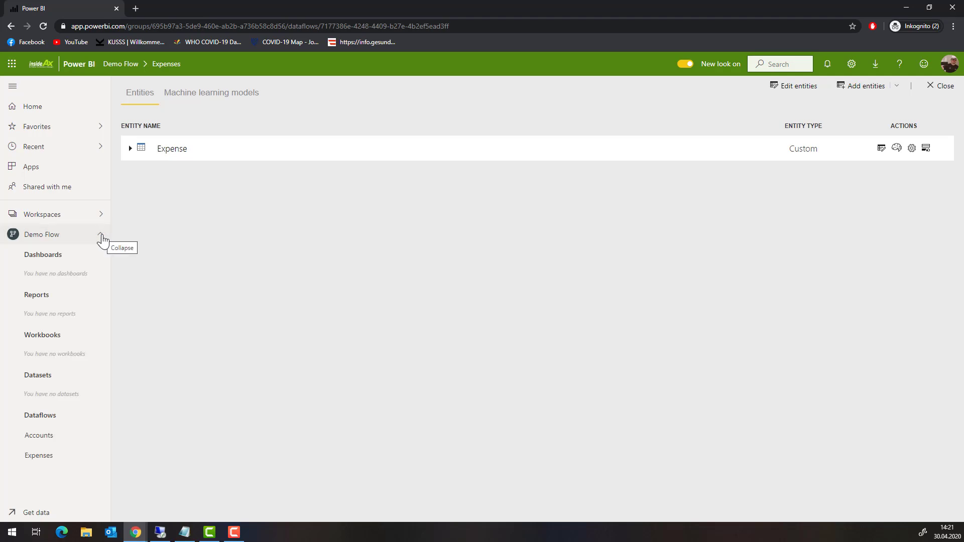
{"action": "left_click", "coordinate": [54, 235]}
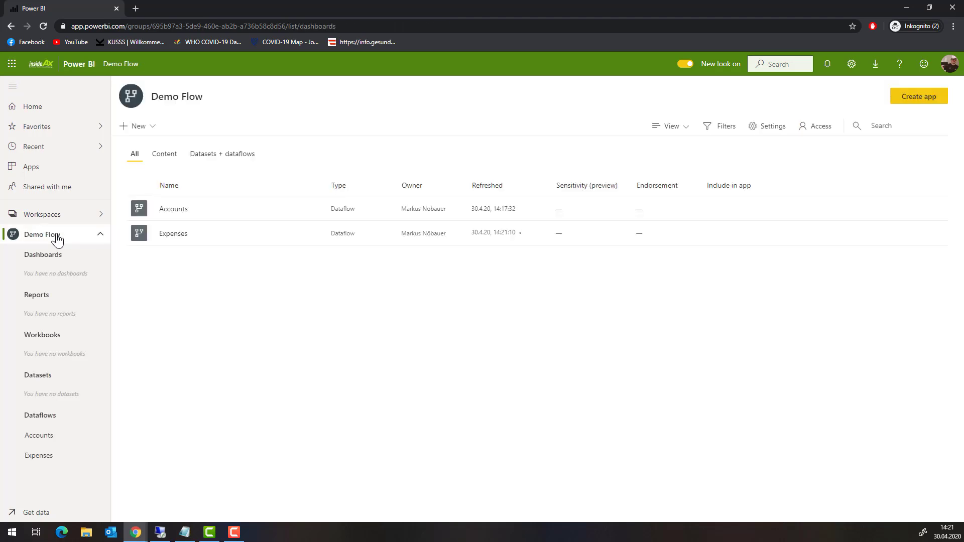
{"action": "left_click", "coordinate": [155, 129]}
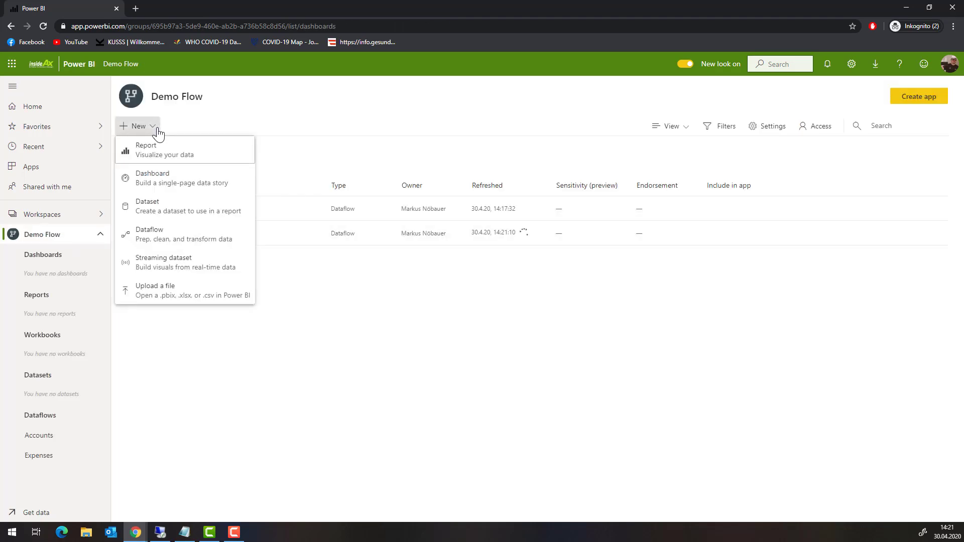
{"action": "left_click", "coordinate": [161, 232]}
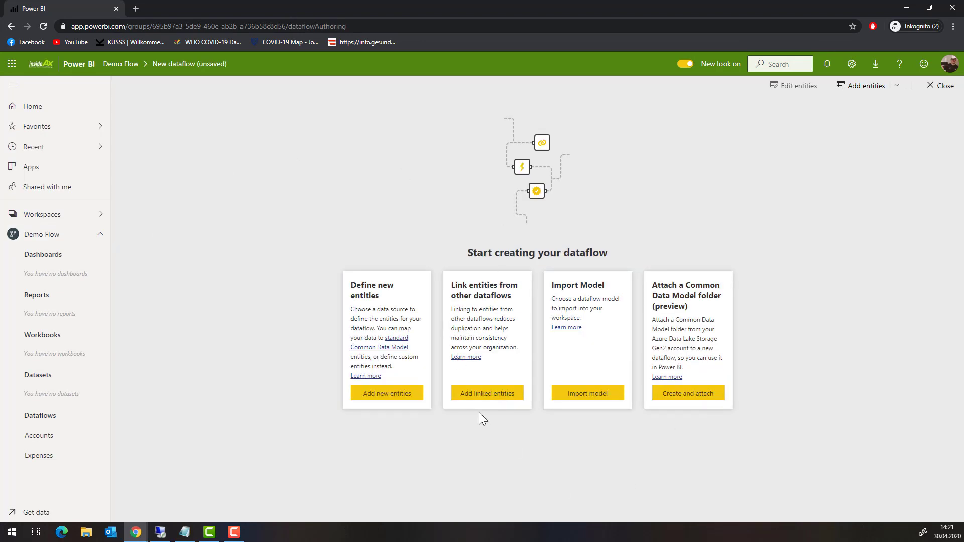
{"action": "left_click", "coordinate": [485, 394]}
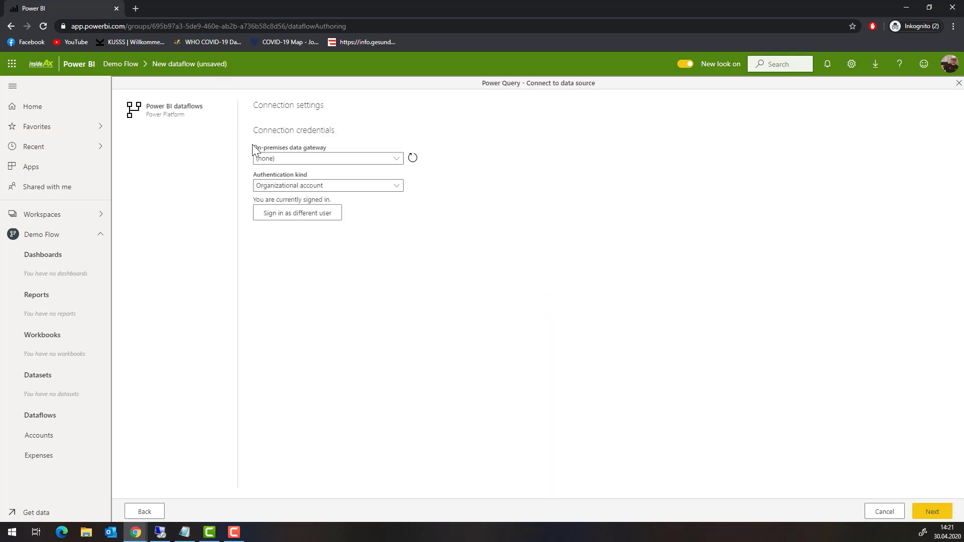
- Link the Account entity from Accounts and Expense from Expenses, then load both for transforming
{"action": "left_click", "coordinate": [928, 512]}
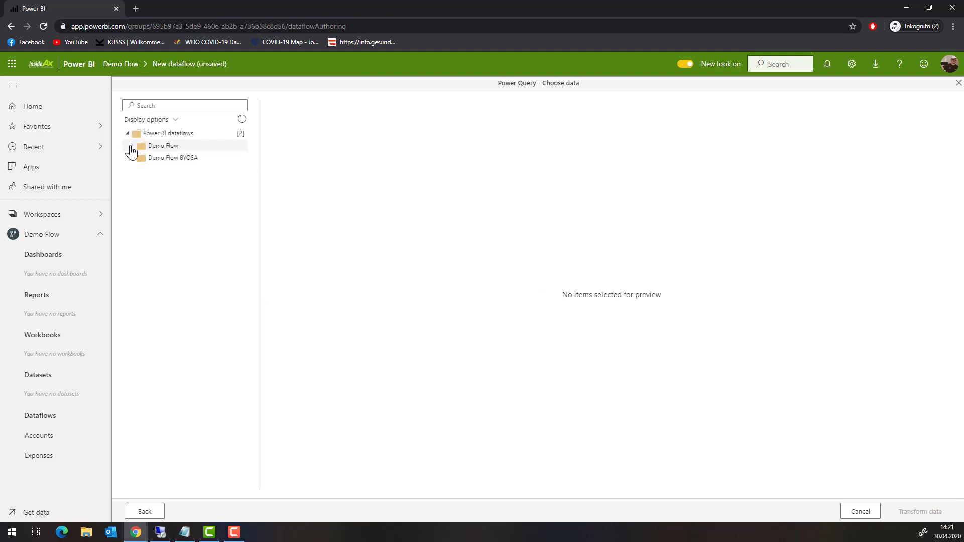
{"action": "left_click", "coordinate": [130, 145]}
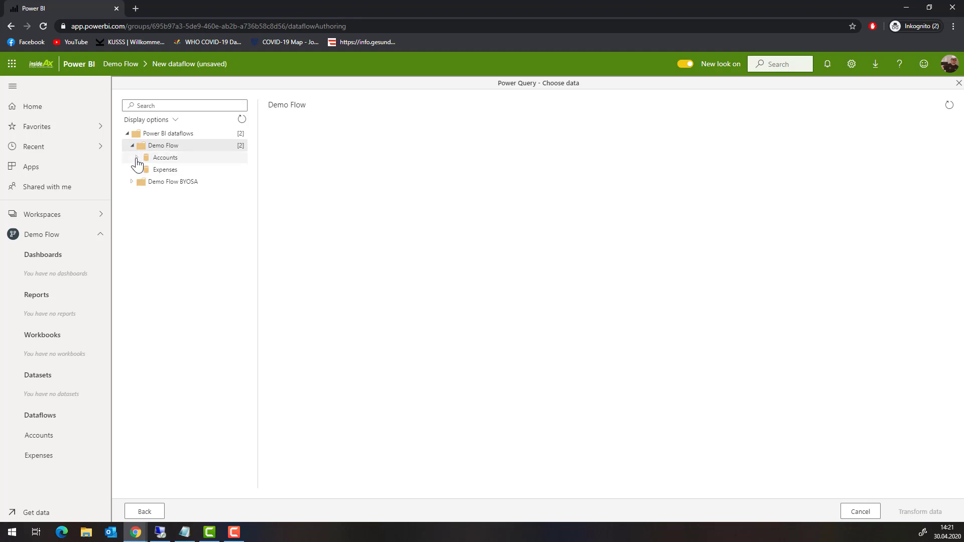
{"action": "left_click", "coordinate": [137, 158]}
{"action": "left_click", "coordinate": [149, 170]}
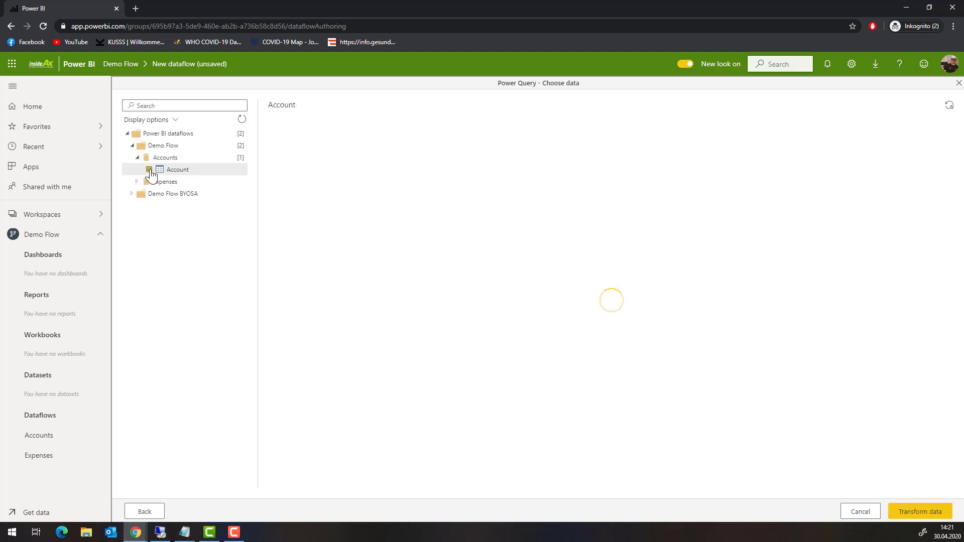
{"action": "left_click", "coordinate": [137, 181]}
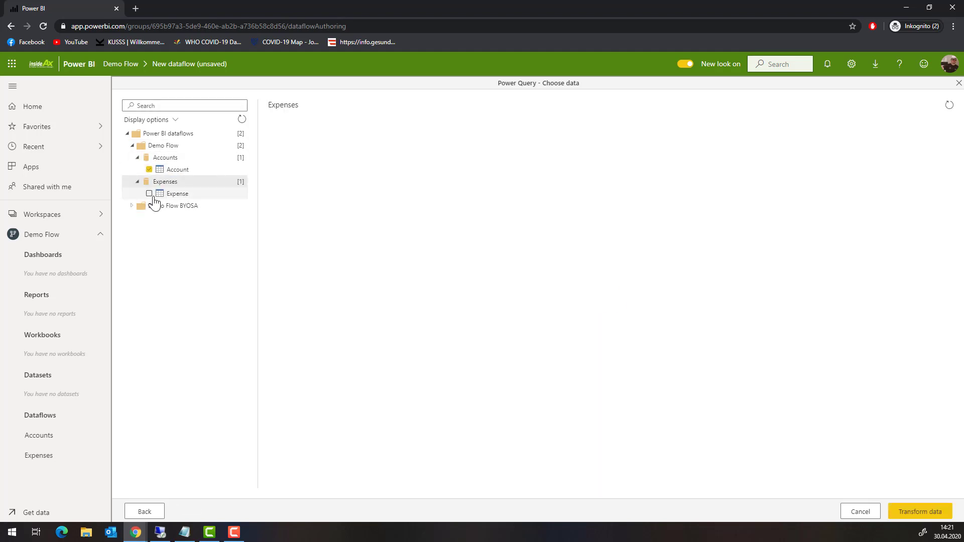
{"action": "left_click", "coordinate": [149, 193]}
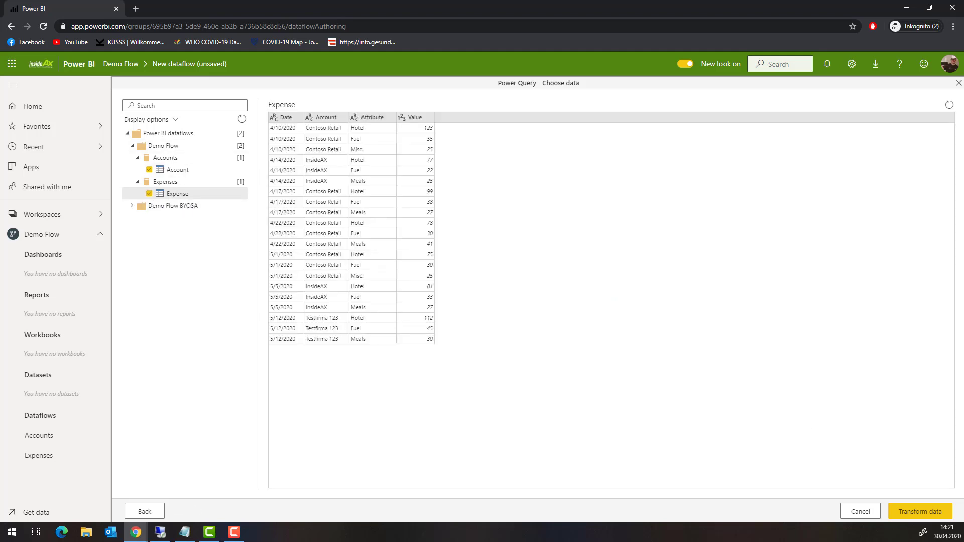
{"action": "left_click", "coordinate": [921, 512]}
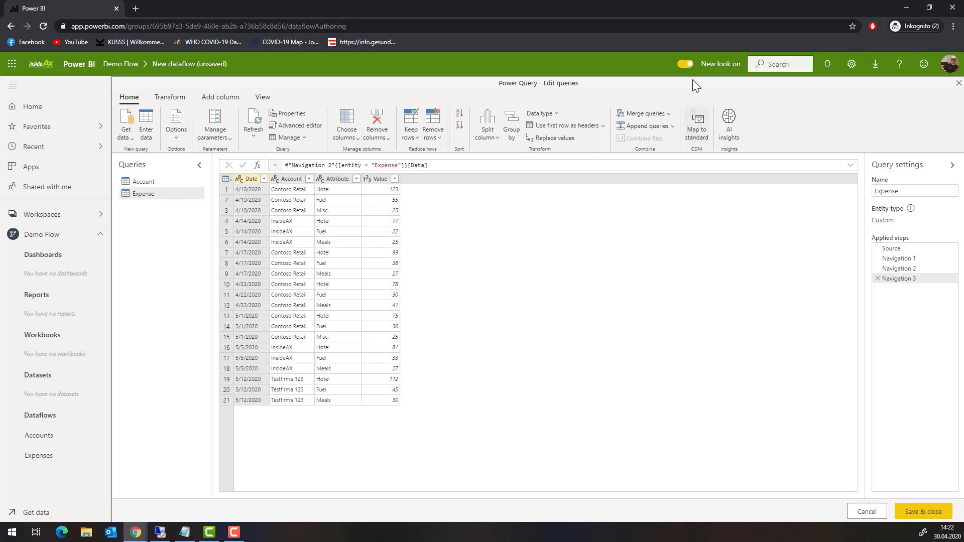
- Merge Expense and Account as a new query, joining Account to name with a left outer join
{"action": "left_click", "coordinate": [669, 115]}
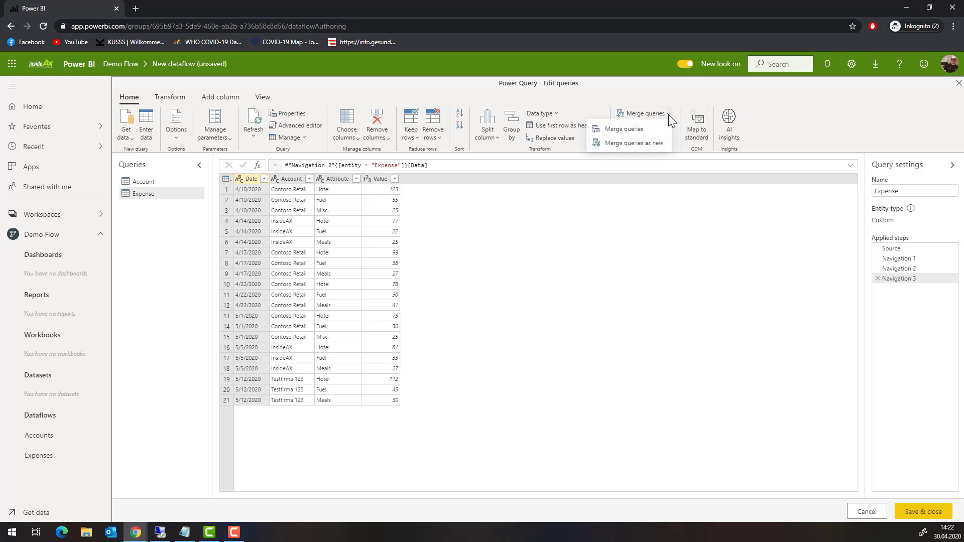
{"action": "left_click", "coordinate": [649, 142]}
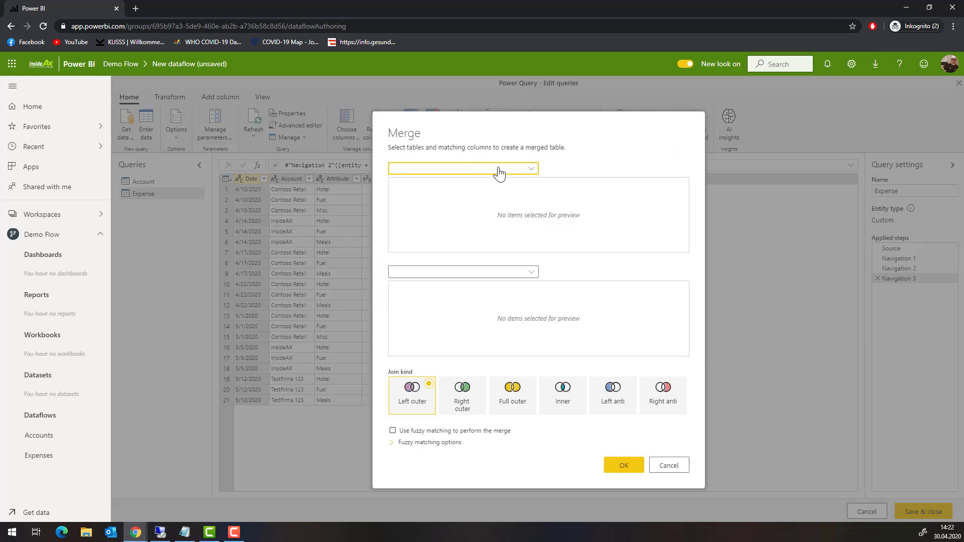
{"action": "left_click", "coordinate": [531, 169]}
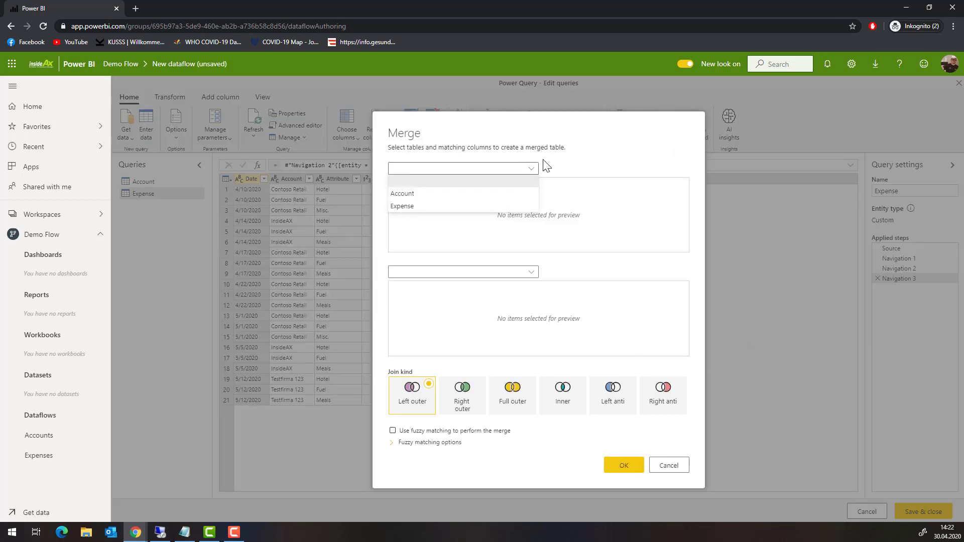
{"action": "left_click", "coordinate": [409, 211]}
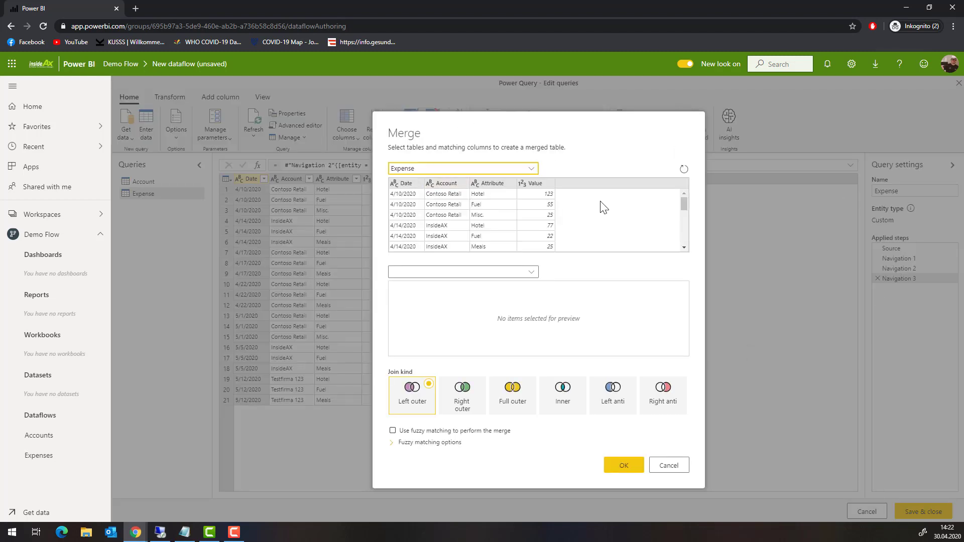
{"action": "left_click", "coordinate": [531, 272]}
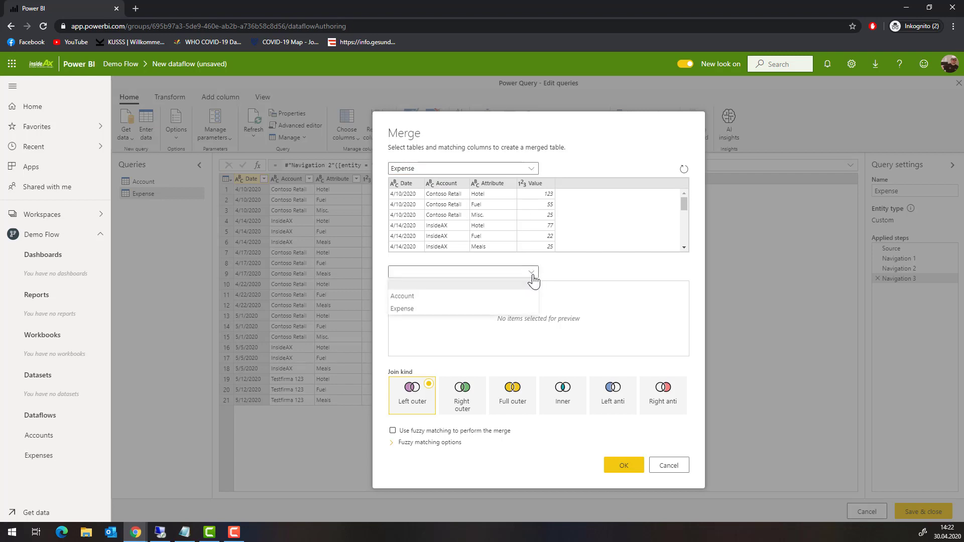
{"action": "left_click", "coordinate": [420, 297]}
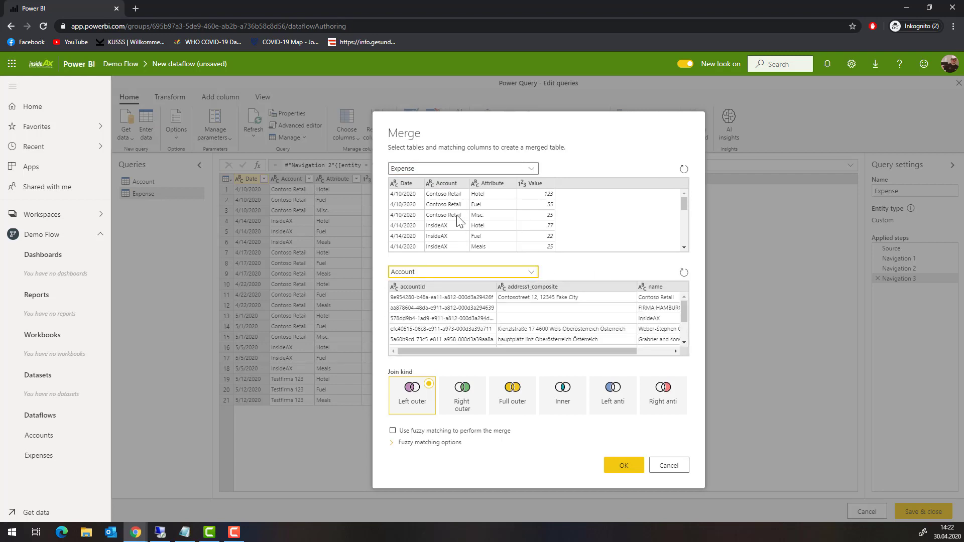
{"action": "left_click", "coordinate": [447, 184]}
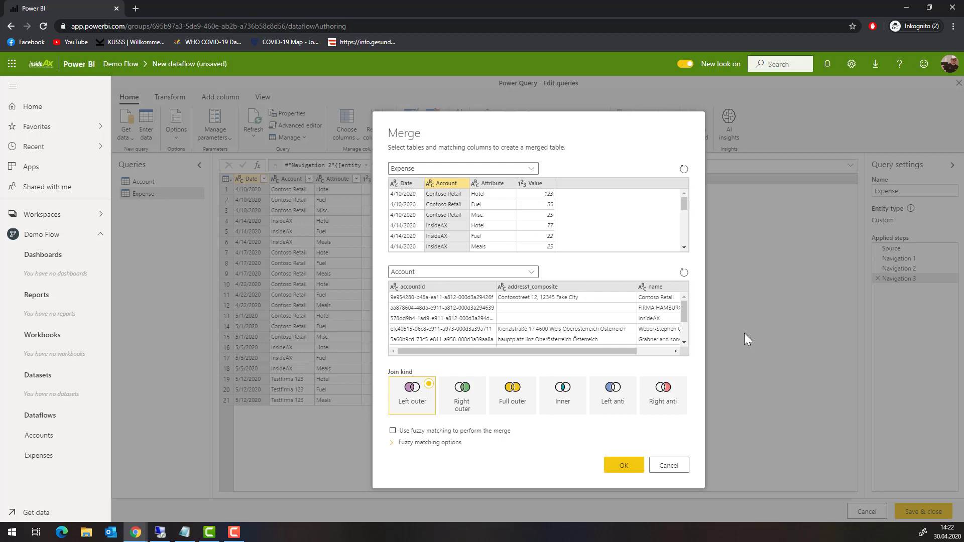
{"action": "left_click", "coordinate": [659, 295]}
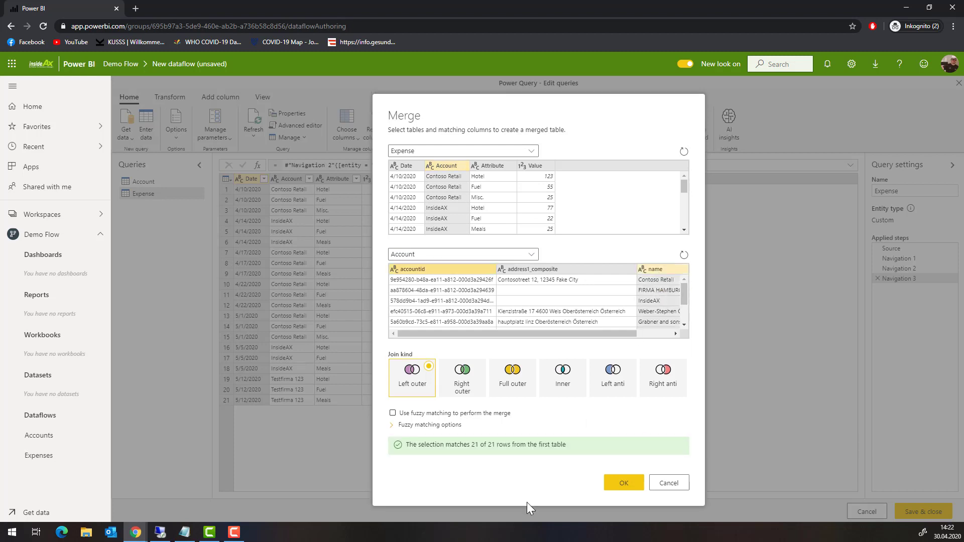
{"action": "left_click", "coordinate": [624, 482]}
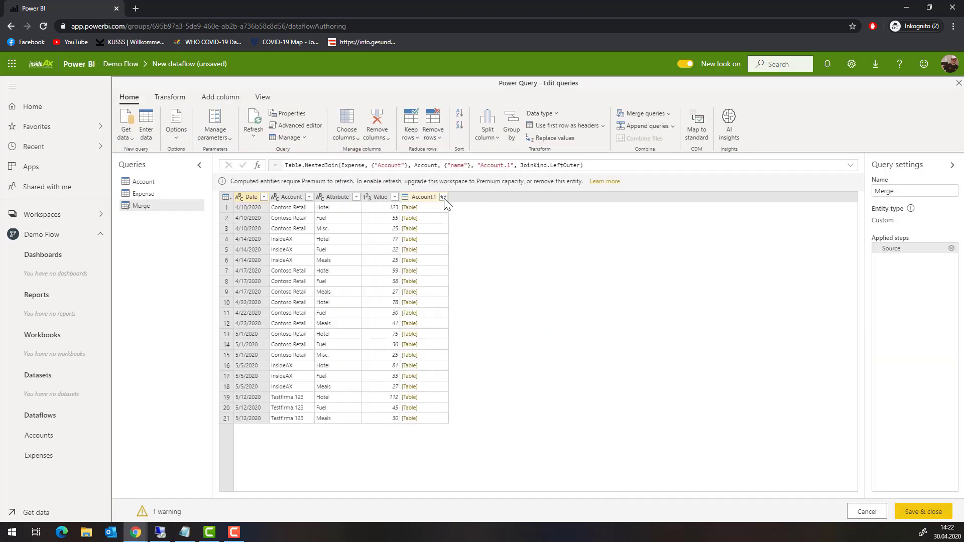
- Expand the Account.1 column to include only address1_composite
{"action": "left_click", "coordinate": [443, 197]}
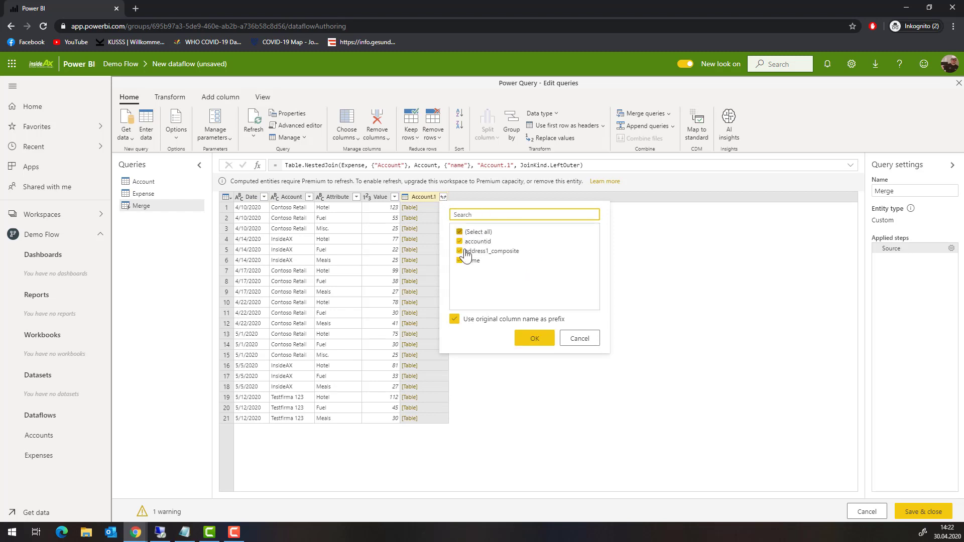
{"action": "left_click", "coordinate": [460, 232]}
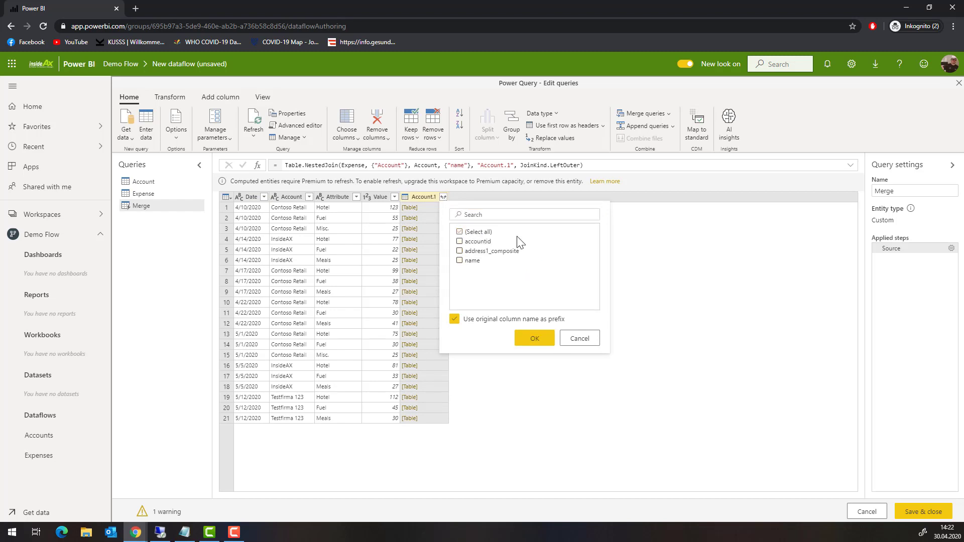
{"action": "left_click", "coordinate": [459, 251]}
{"action": "left_click", "coordinate": [535, 342]}
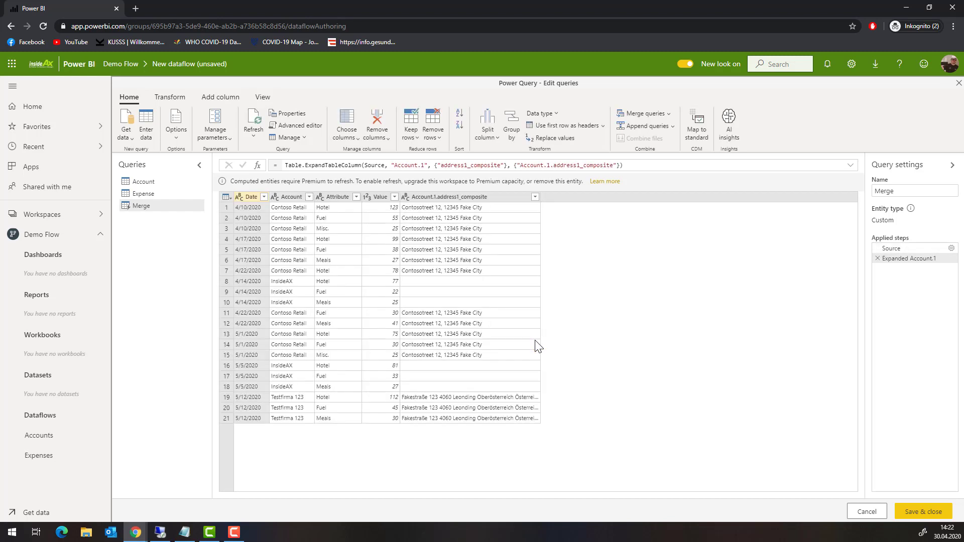
- Turn off Enable load for the Account and Expense queries, then select the Merge query's name
{"action": "left_click", "coordinate": [187, 183]}
{"action": "right_click", "coordinate": [185, 181]}
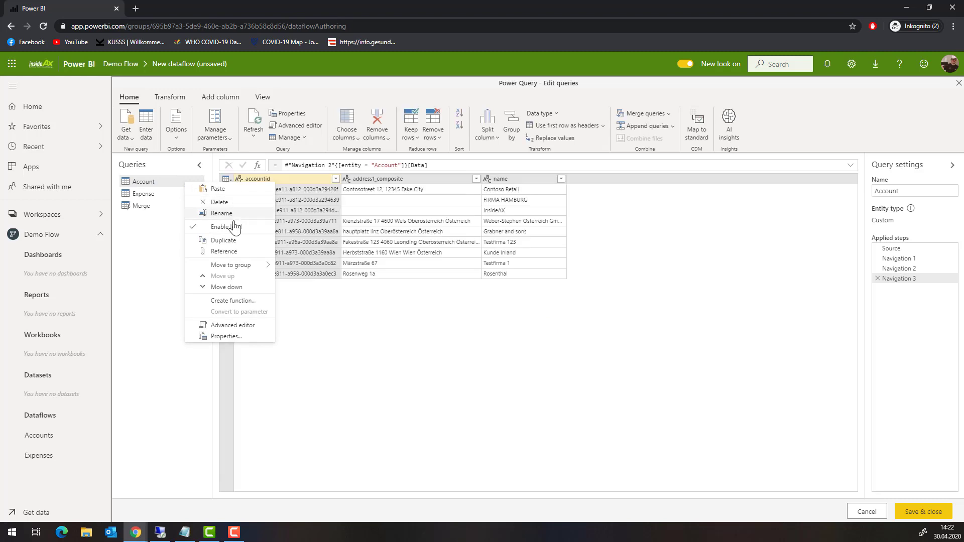
{"action": "left_click", "coordinate": [234, 227]}
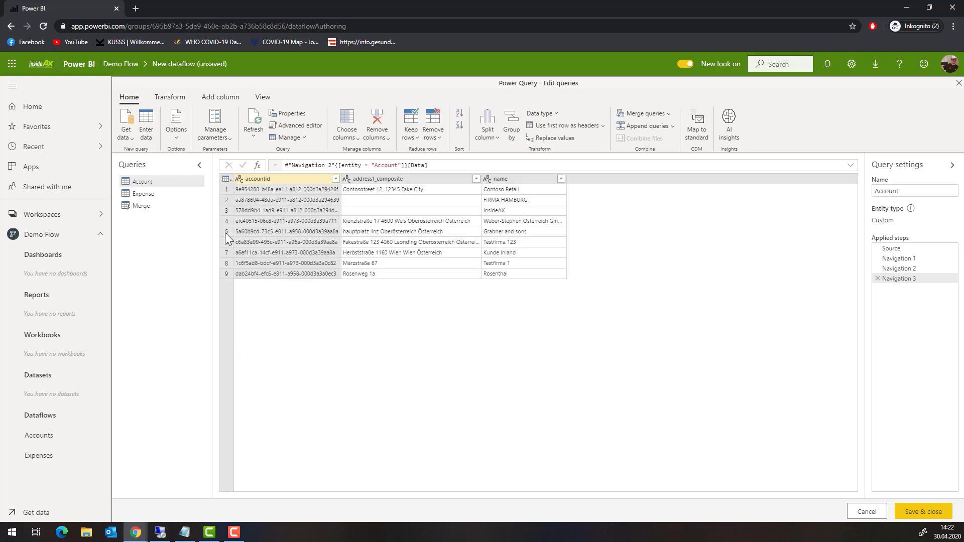
{"action": "left_click", "coordinate": [155, 196]}
{"action": "right_click", "coordinate": [155, 197]}
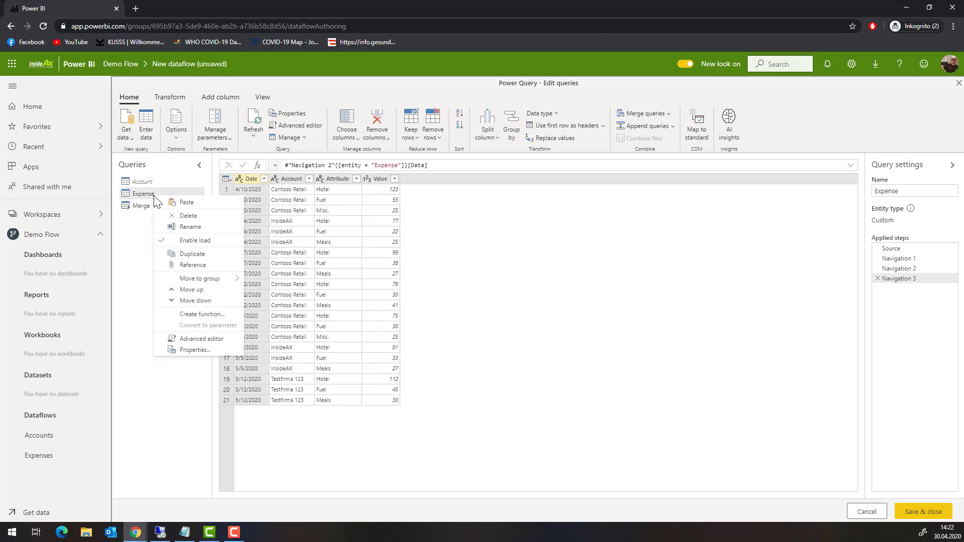
{"action": "left_click", "coordinate": [199, 244]}
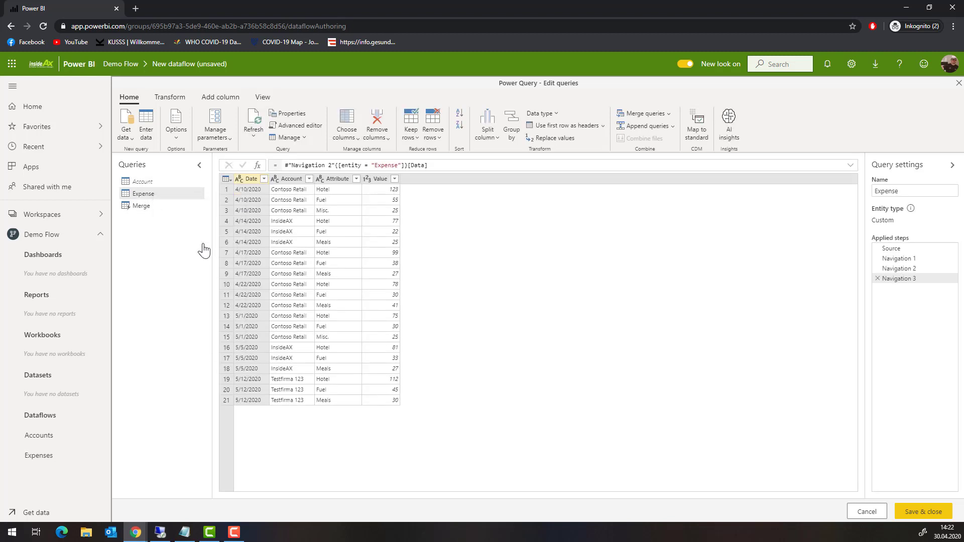
{"action": "left_click", "coordinate": [164, 209]}
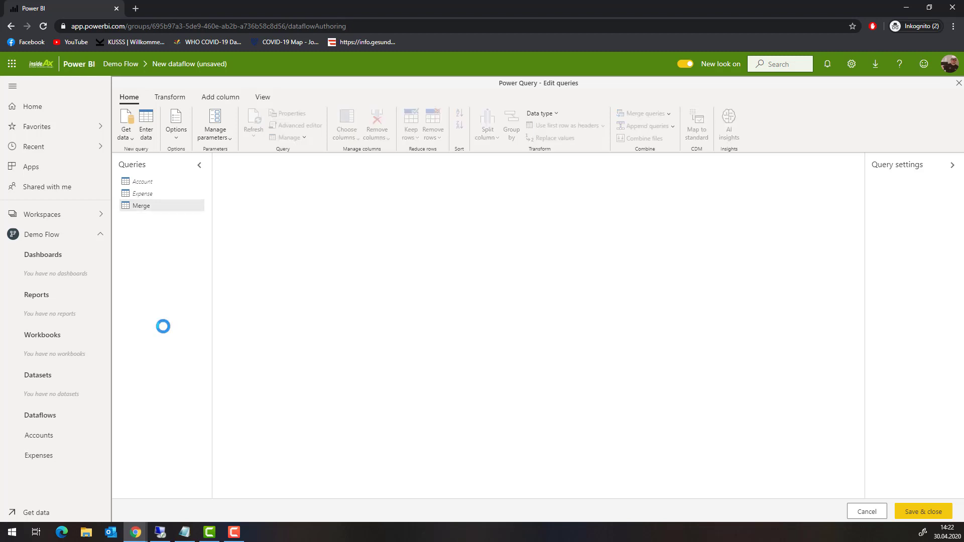
{"action": "left_click", "coordinate": [909, 187]}
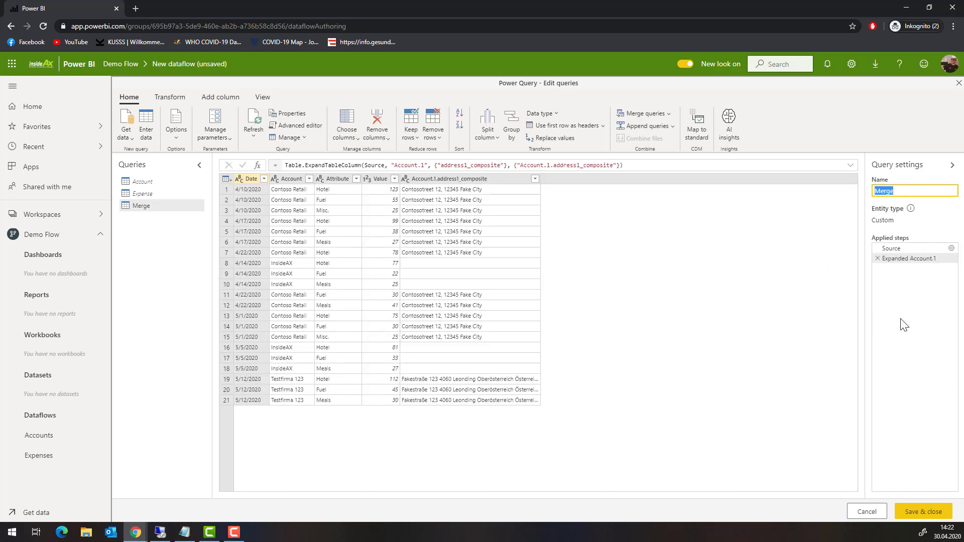
- Name the merged query FACT_Expenses, then view the Date column's filter options and context menu
{"action": "type", "text": "FACT_Expenses"}
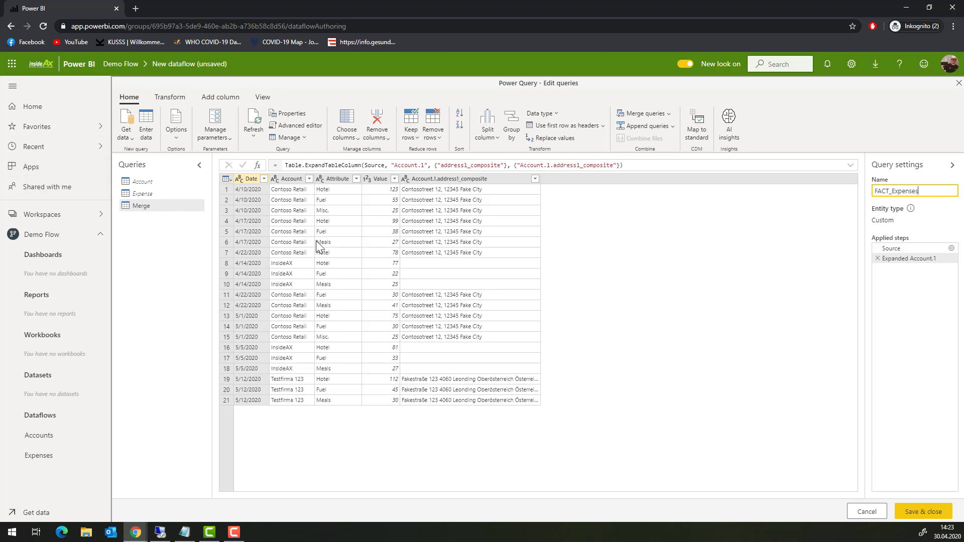
{"action": "left_click", "coordinate": [246, 180]}
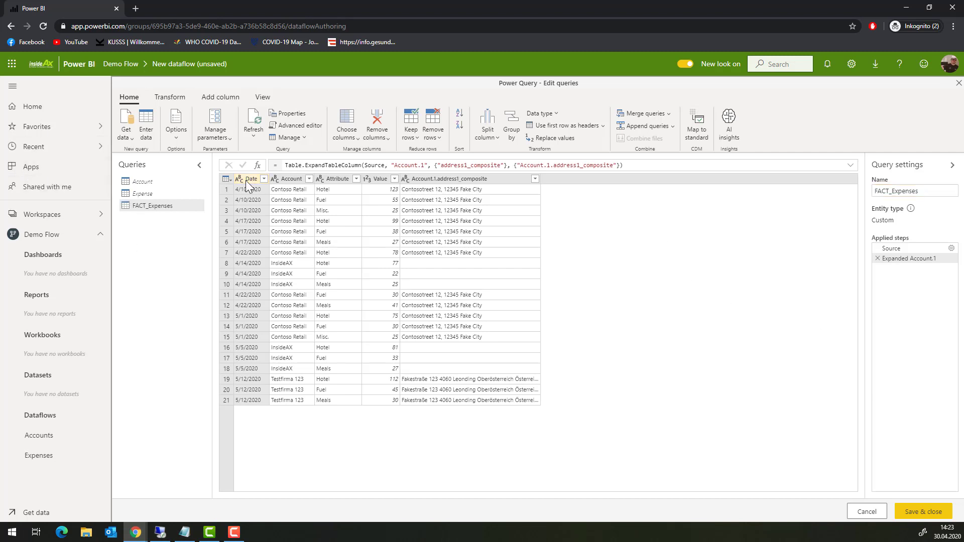
{"action": "left_click", "coordinate": [264, 179]}
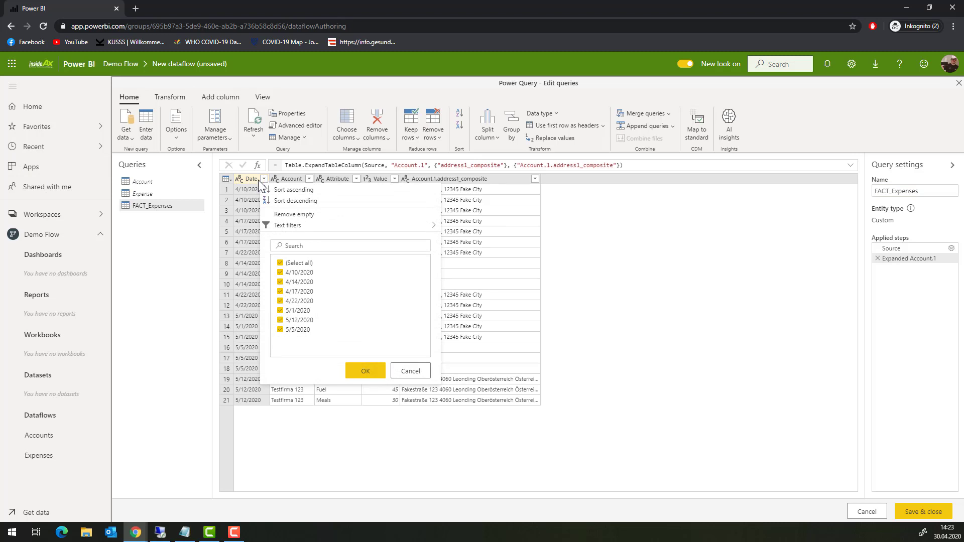
{"action": "left_click", "coordinate": [251, 182]}
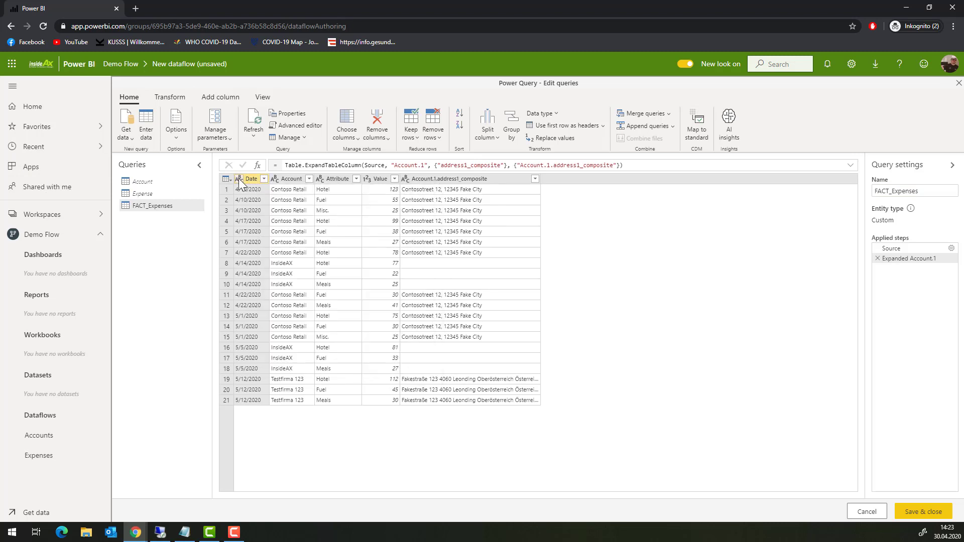
{"action": "right_click", "coordinate": [248, 179]}
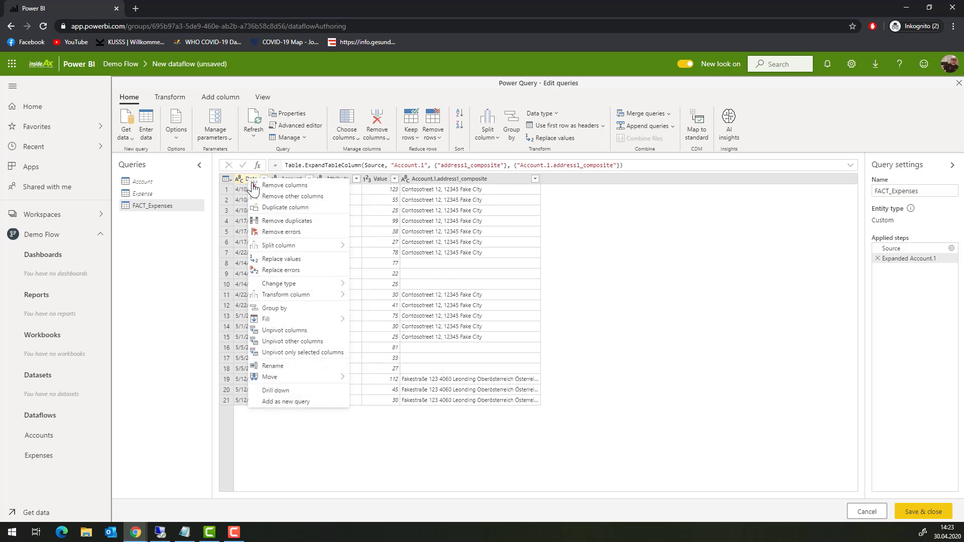
- Type the Date column as date and Value as currency, then save and close the editor
{"action": "mouse_move", "coordinate": [292, 284]}
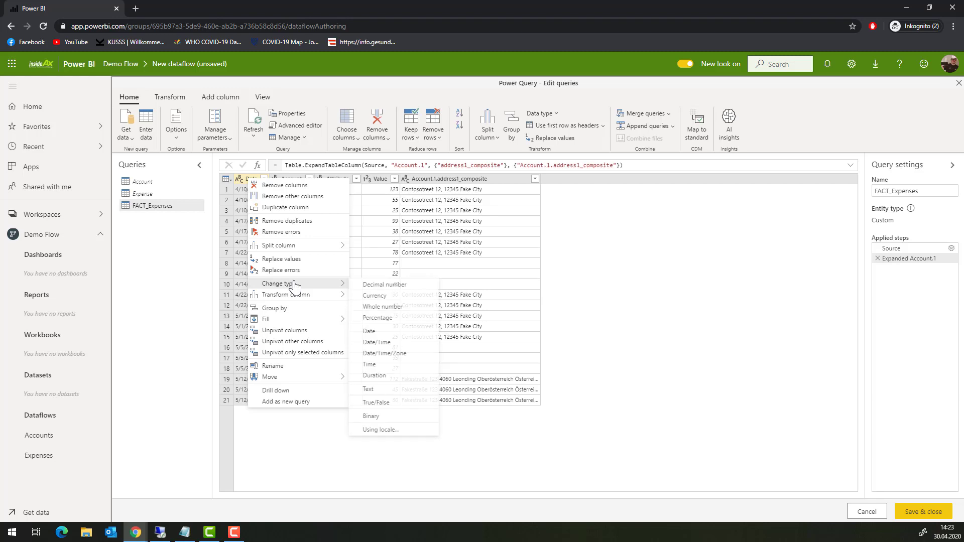
{"action": "left_click", "coordinate": [386, 333]}
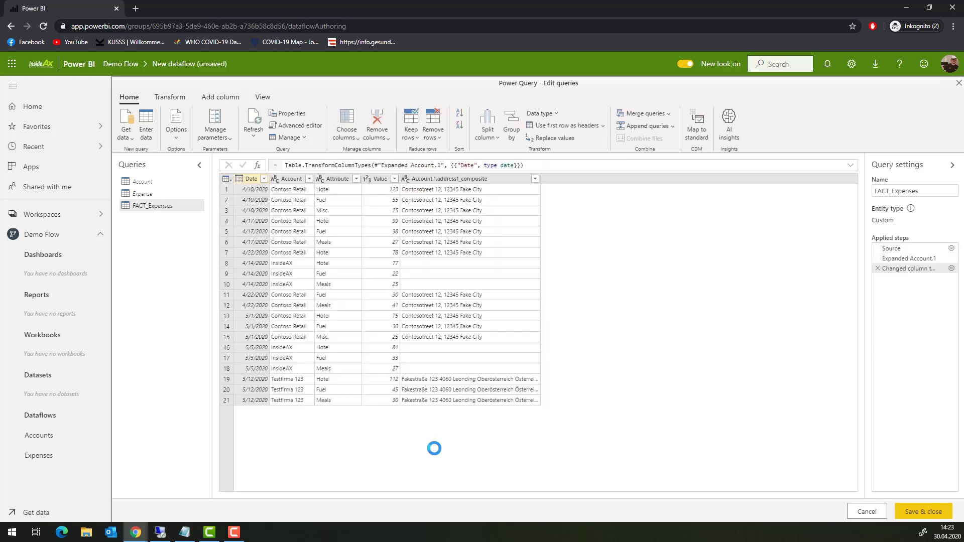
{"action": "left_click", "coordinate": [371, 180]}
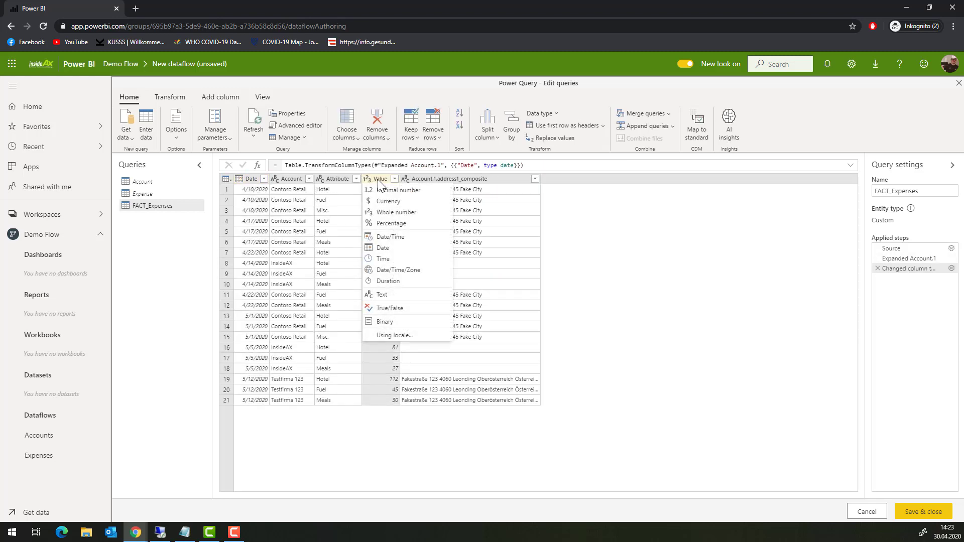
{"action": "left_click", "coordinate": [389, 201]}
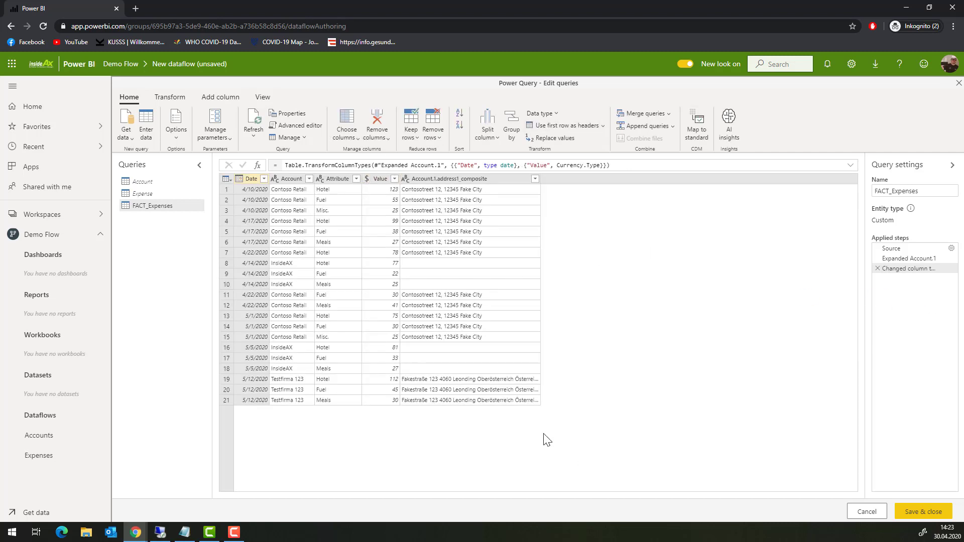
{"action": "left_click", "coordinate": [923, 511]}
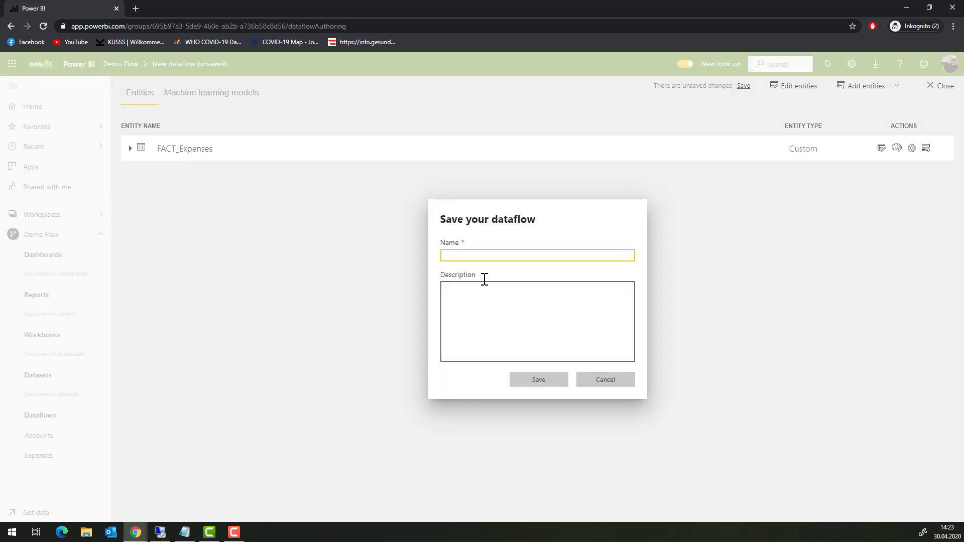
- Save the dataflow as FACT_Expenses, described 'Fact-Table for expenses with expenses combined with customer base data'
{"action": "type", "text": "FACT_Ex"}
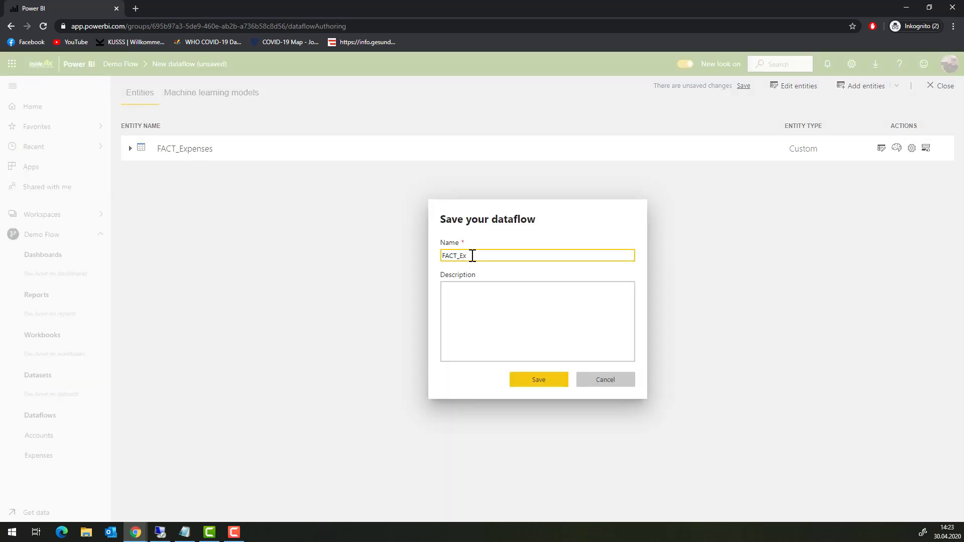
{"action": "type", "text": "penses"}
{"action": "key", "text": "Tab"}
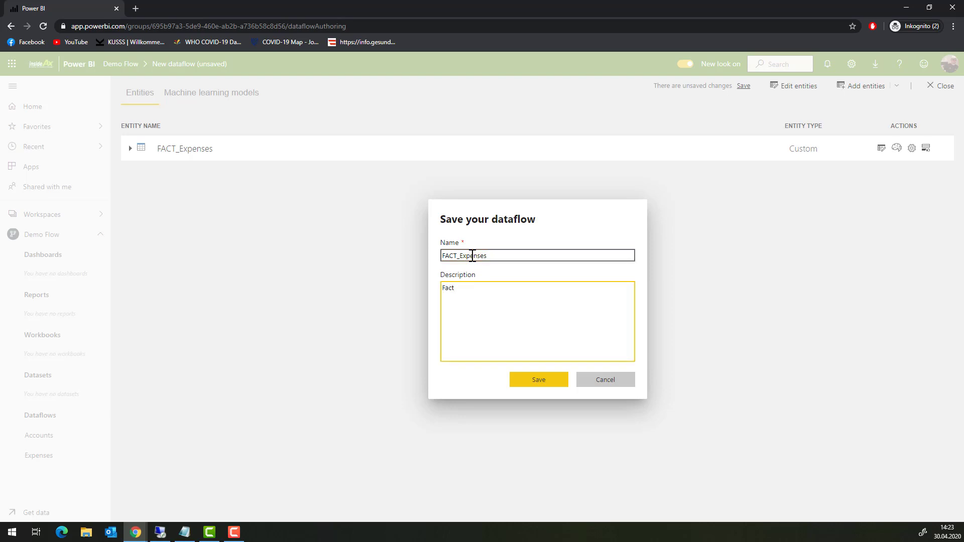
{"action": "type", "text": "Fact-Table for expenses with expenses "}
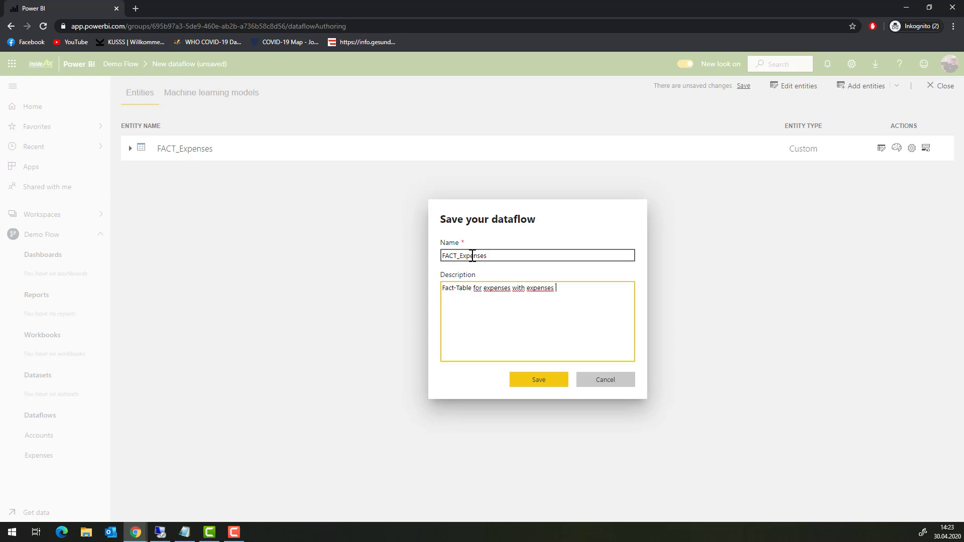
{"action": "type", "text": "combined with customer base data"}
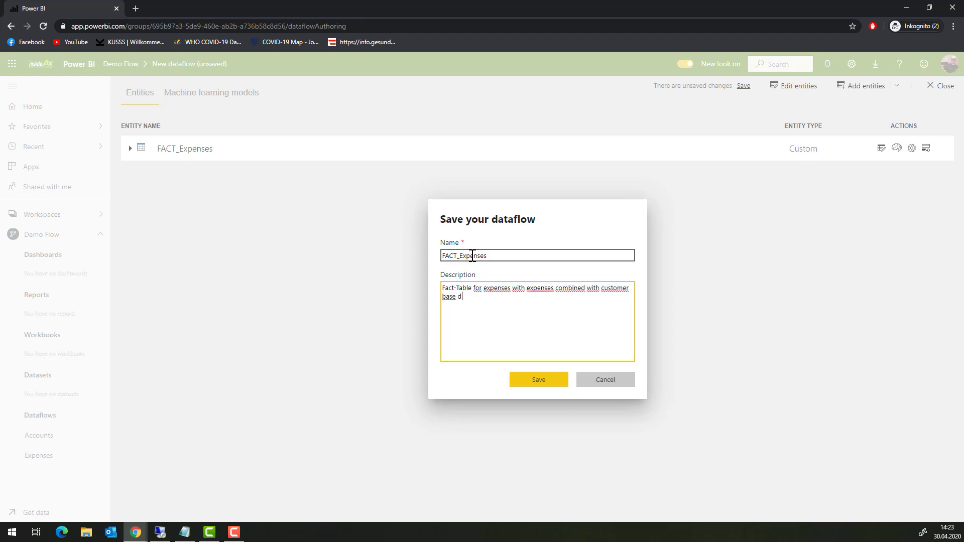
{"action": "left_click", "coordinate": [534, 385]}
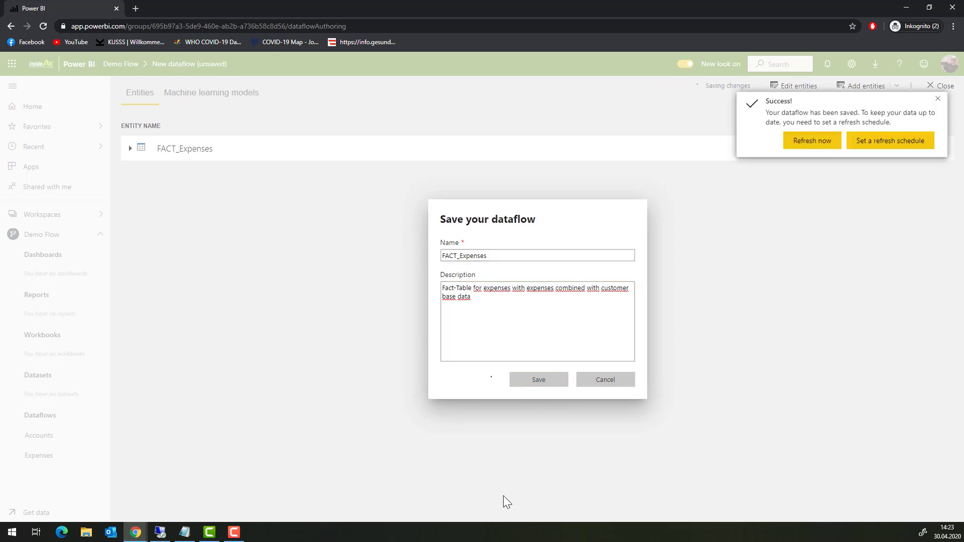
- Refresh the FACT_Expenses dataflow now and go back to the Demo Flow dataflow list
{"action": "left_click", "coordinate": [799, 145]}
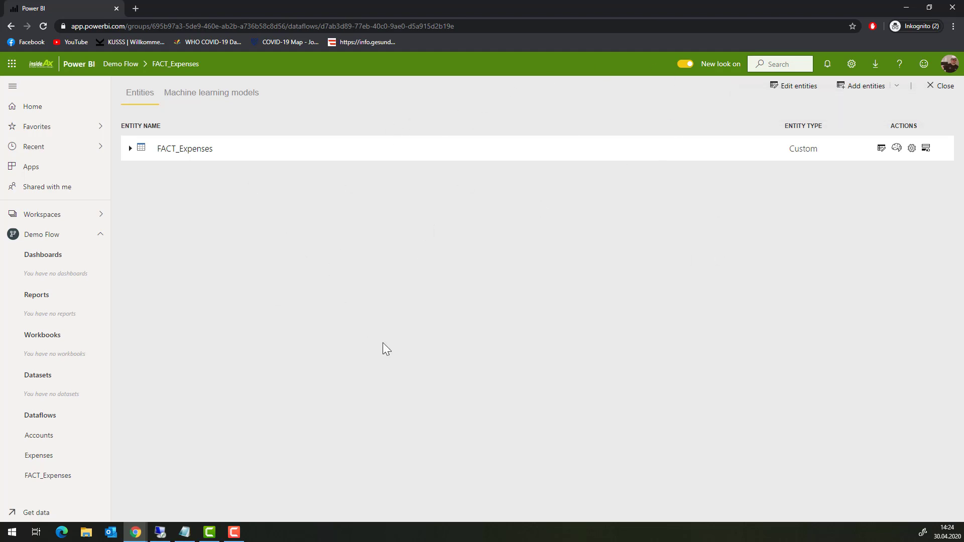
{"action": "left_click", "coordinate": [67, 245]}
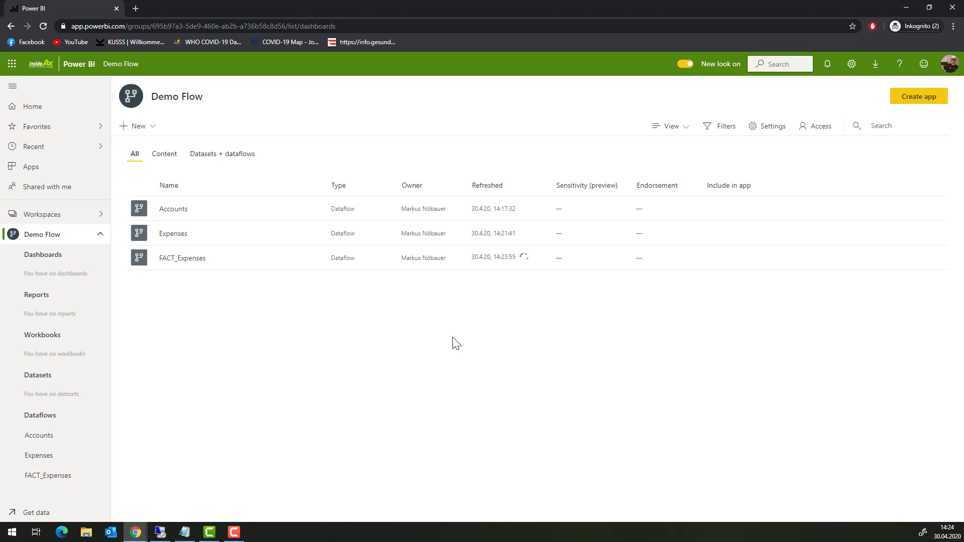
{"action": "mouse_move", "coordinate": [526, 260]}
{"action": "left_click", "coordinate": [315, 259]}
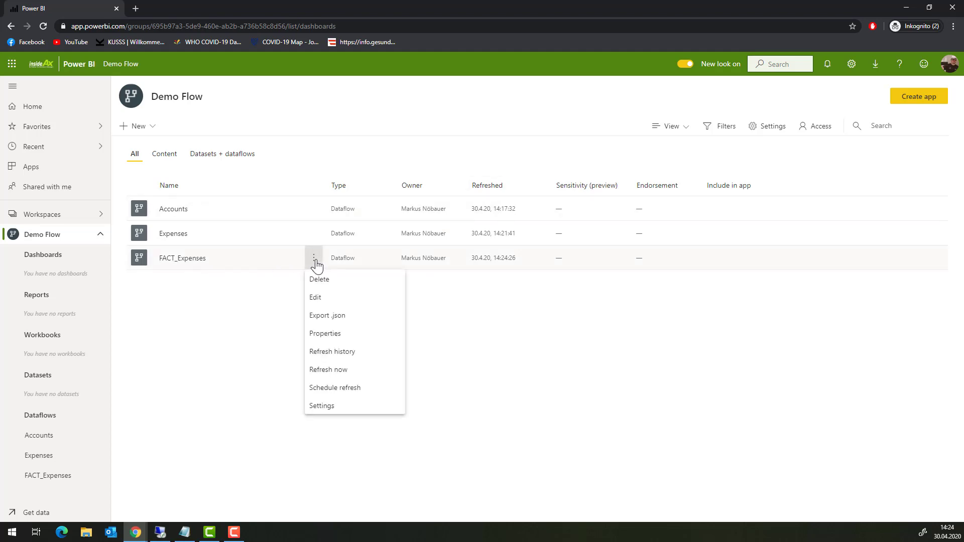
- Endorse FACT_Expenses as Certified in its settings, then return to the Demo Flow workspace
{"action": "left_click", "coordinate": [352, 411]}
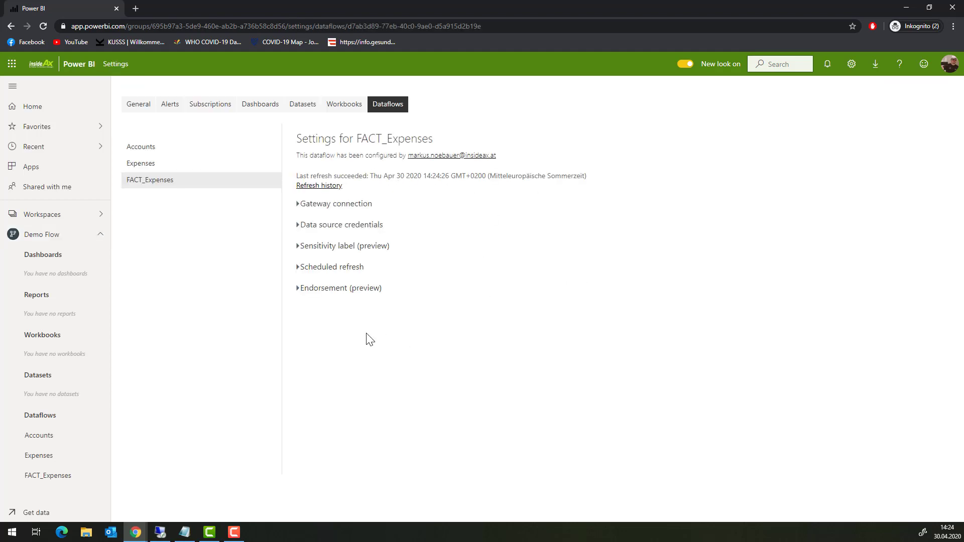
{"action": "left_click", "coordinate": [333, 288]}
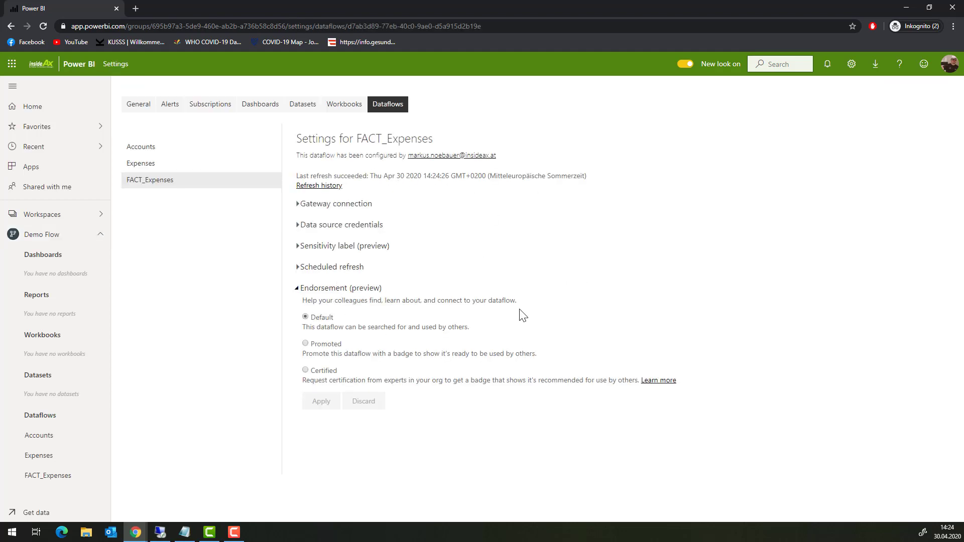
{"action": "left_click", "coordinate": [318, 375]}
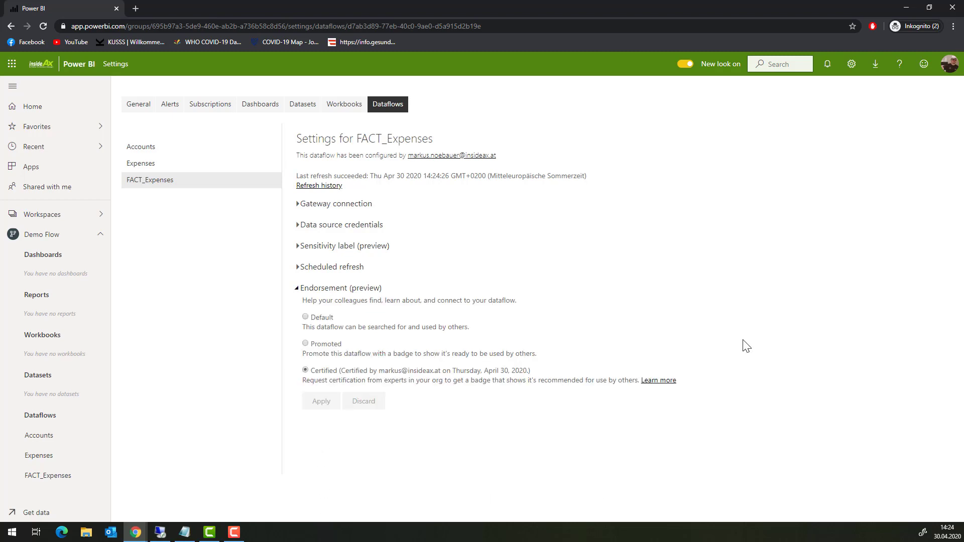
{"action": "left_click", "coordinate": [51, 235]}
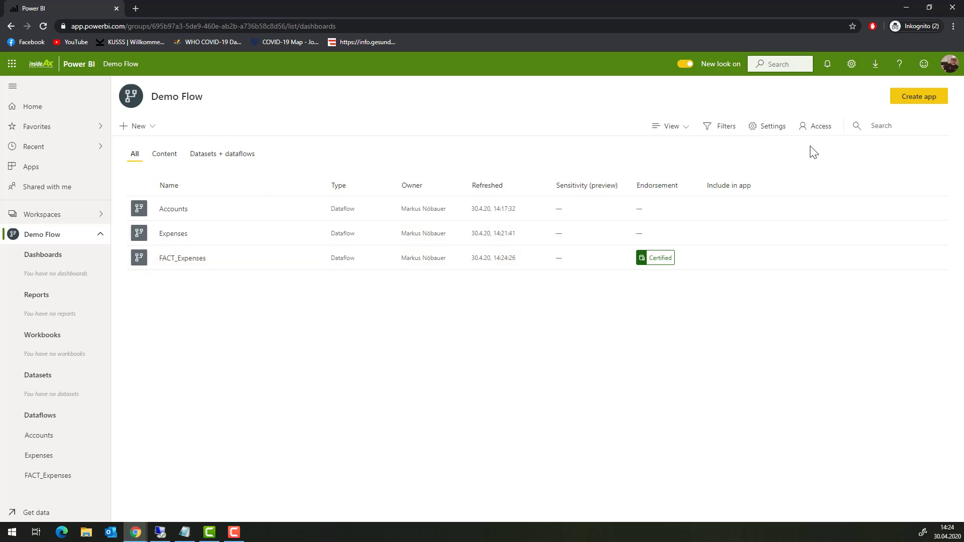
{"action": "left_click", "coordinate": [691, 130]}
- Show Demo Flow as a lineage diagram of Accounts, Expenses and FACT_Expenses
{"action": "left_click", "coordinate": [677, 161]}
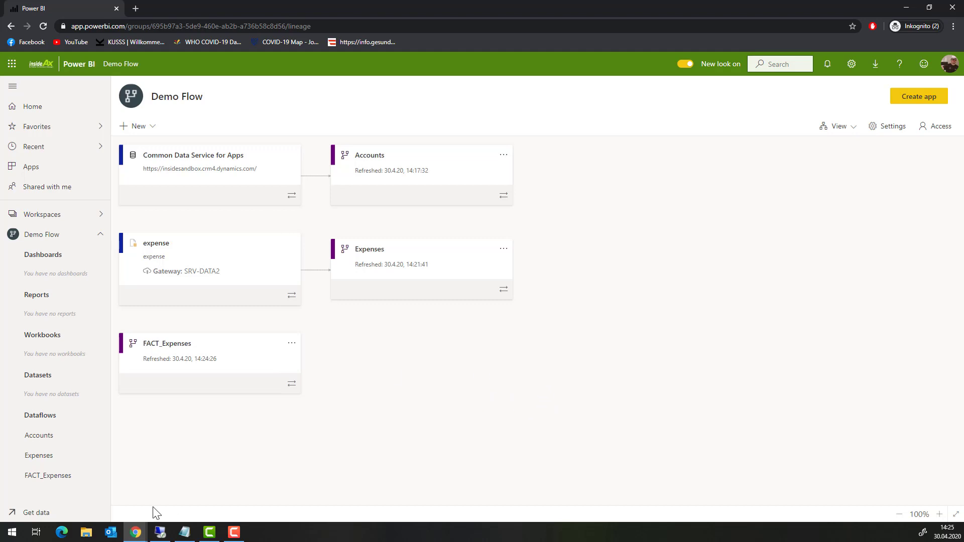
{"action": "left_click", "coordinate": [12, 533]}
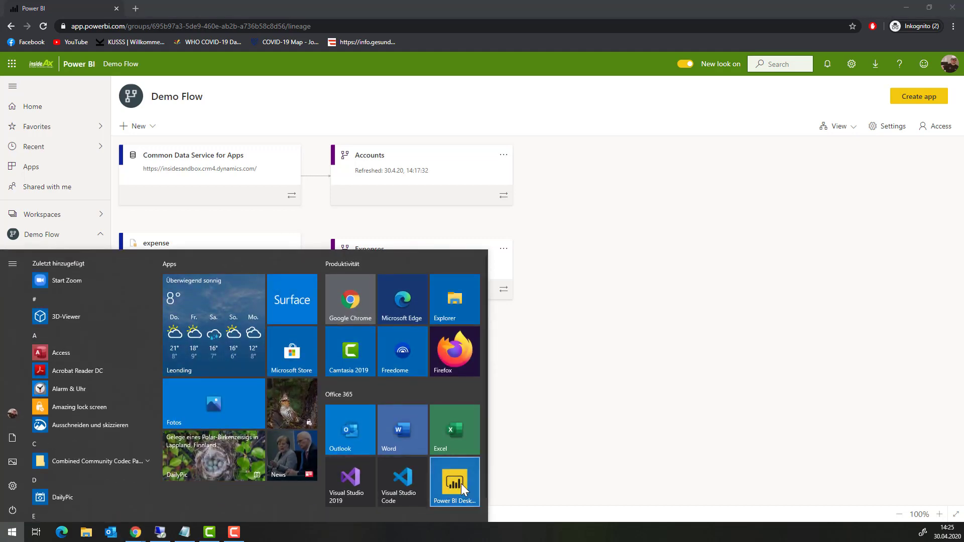
- Launch Power BI Desktop and dismiss the splash screen to reach a blank report
{"action": "left_click", "coordinate": [461, 484]}
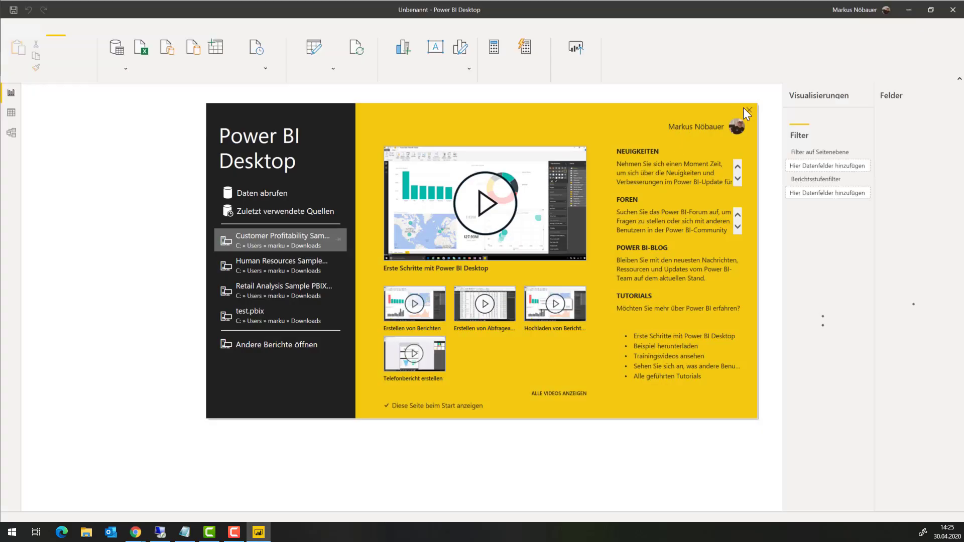
{"action": "left_click", "coordinate": [749, 109]}
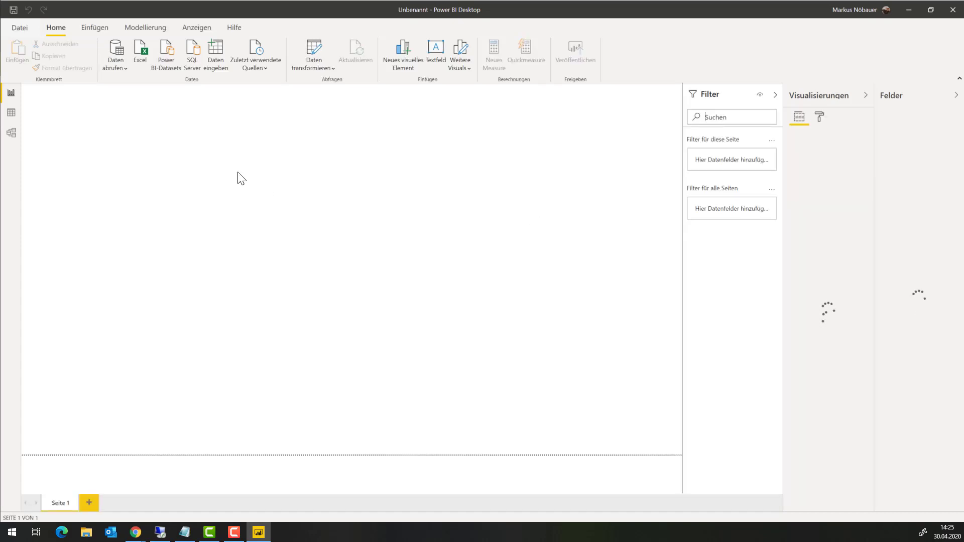
- Import the FACT_Expenses table from the Demo Flow Power BI dataflow into the report
{"action": "left_click", "coordinate": [113, 63]}
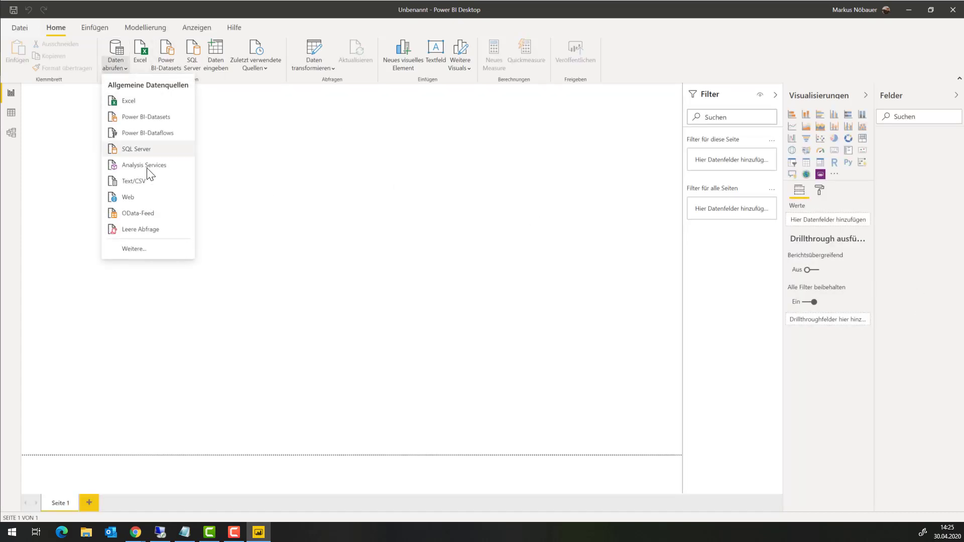
{"action": "left_click", "coordinate": [142, 135]}
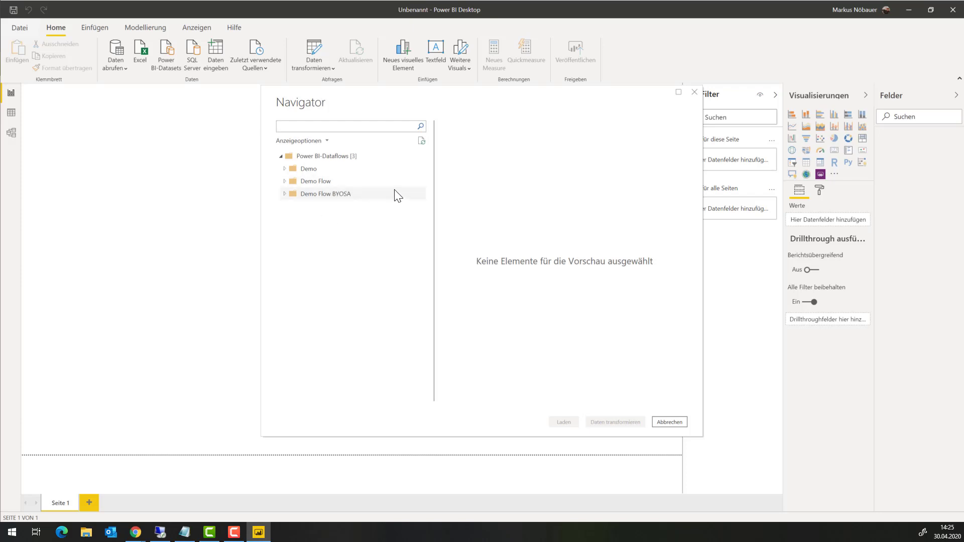
{"action": "left_click", "coordinate": [284, 181]}
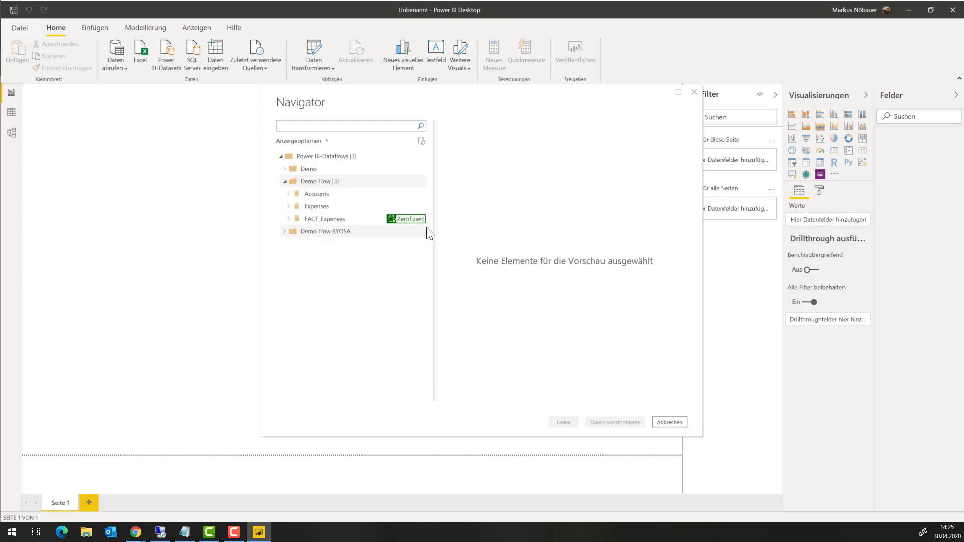
{"action": "left_click", "coordinate": [375, 221]}
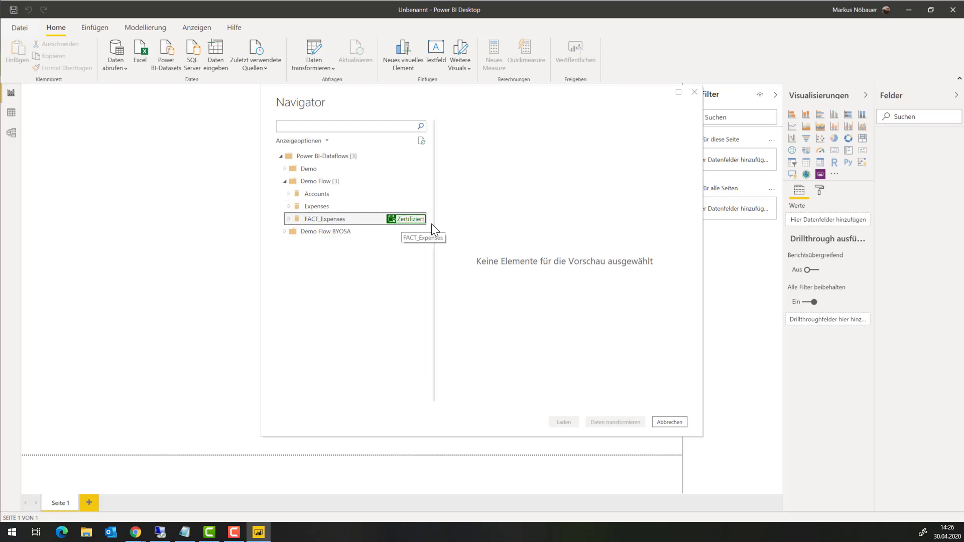
{"action": "left_click", "coordinate": [289, 218]}
{"action": "left_click", "coordinate": [299, 232]}
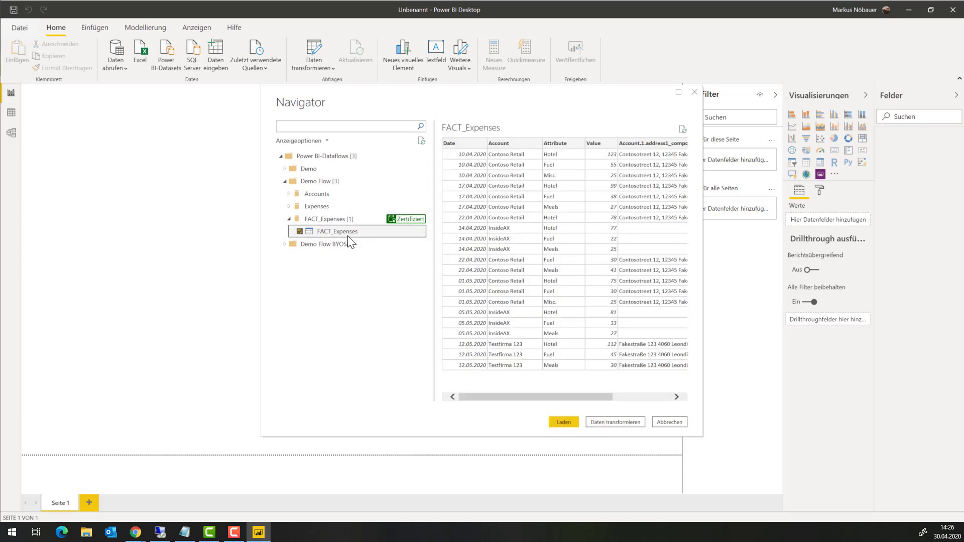
{"action": "left_click", "coordinate": [563, 421]}
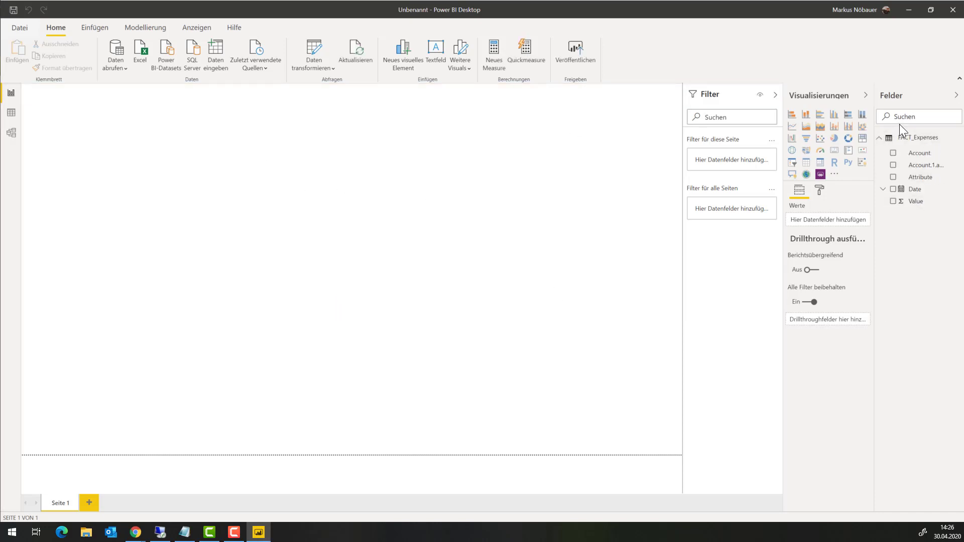
- Add a pie chart with Value as values and Account as the legend
{"action": "left_click", "coordinate": [834, 139]}
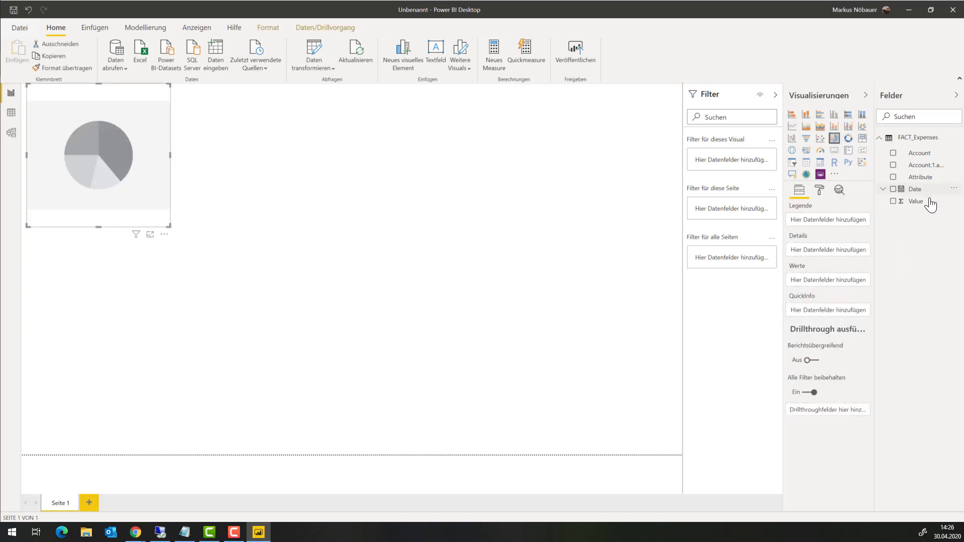
{"action": "left_click_drag", "start_coordinate": [917, 203], "coordinate": [833, 284]}
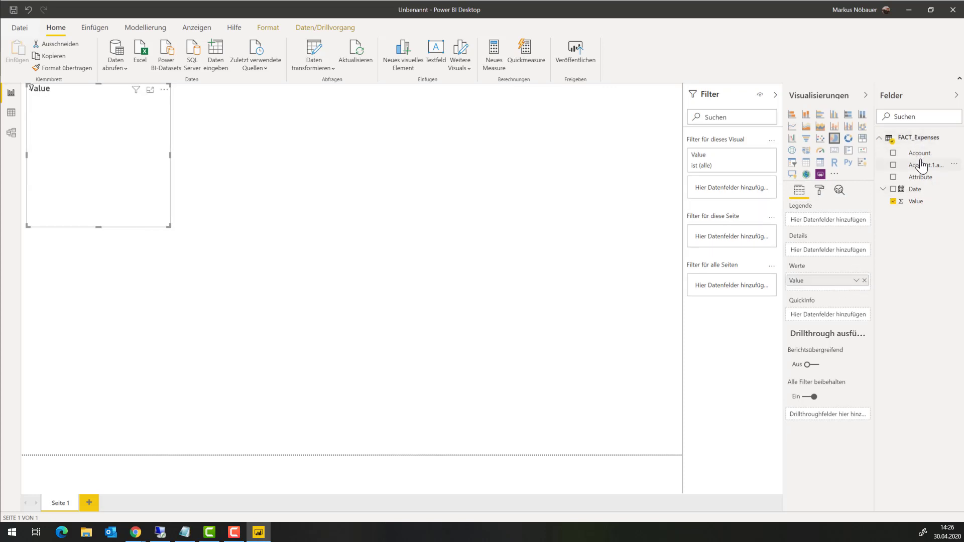
{"action": "left_click_drag", "start_coordinate": [921, 158], "coordinate": [830, 226]}
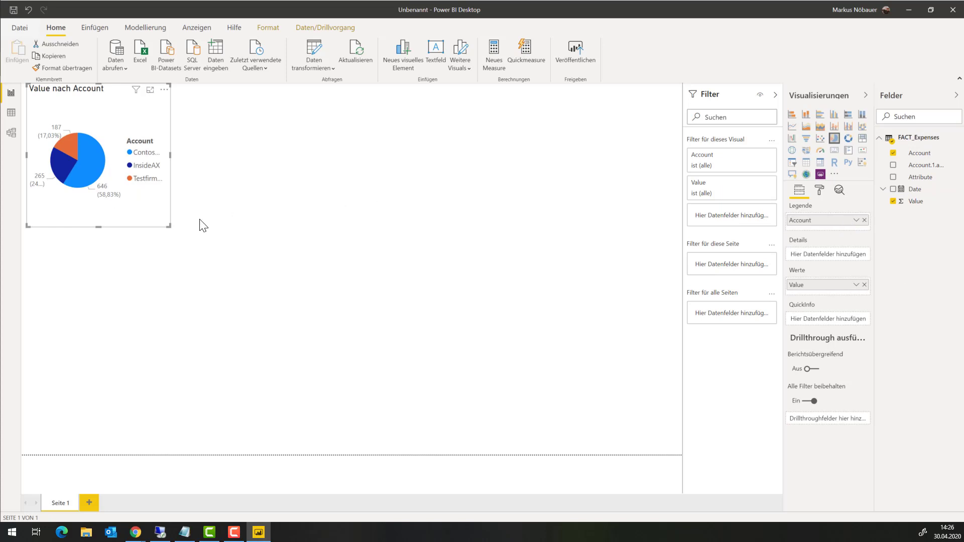
- Enlarge the Value by Account pie chart and centre it on the report page
{"action": "left_click_drag", "start_coordinate": [167, 230], "coordinate": [214, 256]}
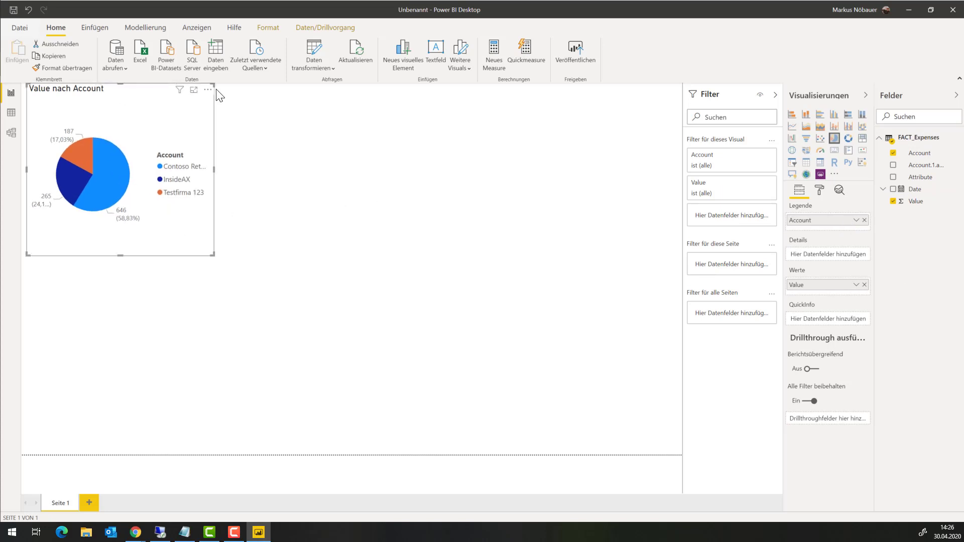
{"action": "left_click_drag", "start_coordinate": [217, 95], "coordinate": [244, 126]}
{"action": "left_click_drag", "start_coordinate": [340, 307], "coordinate": [506, 347]}
{"action": "mouse_move", "coordinate": [334, 281]}
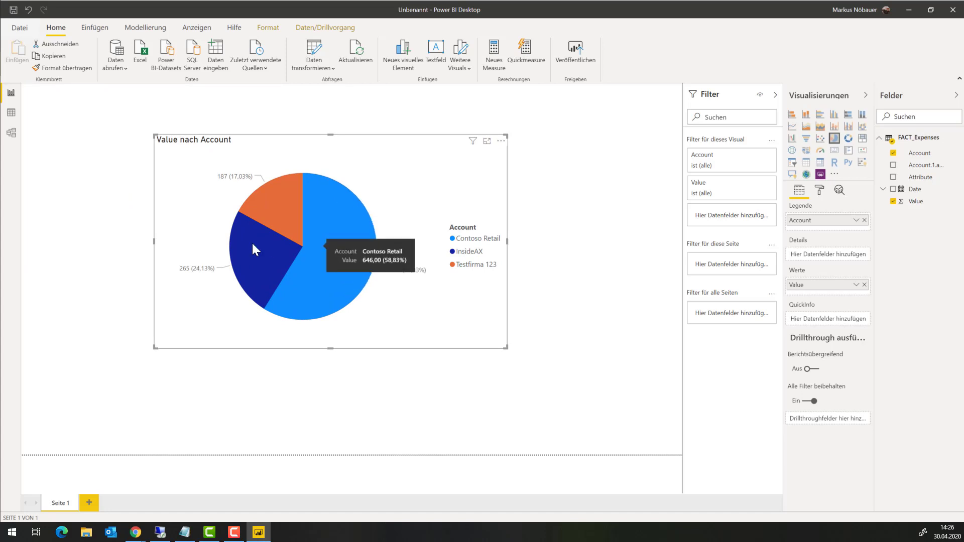
{"action": "mouse_move", "coordinate": [254, 249]}
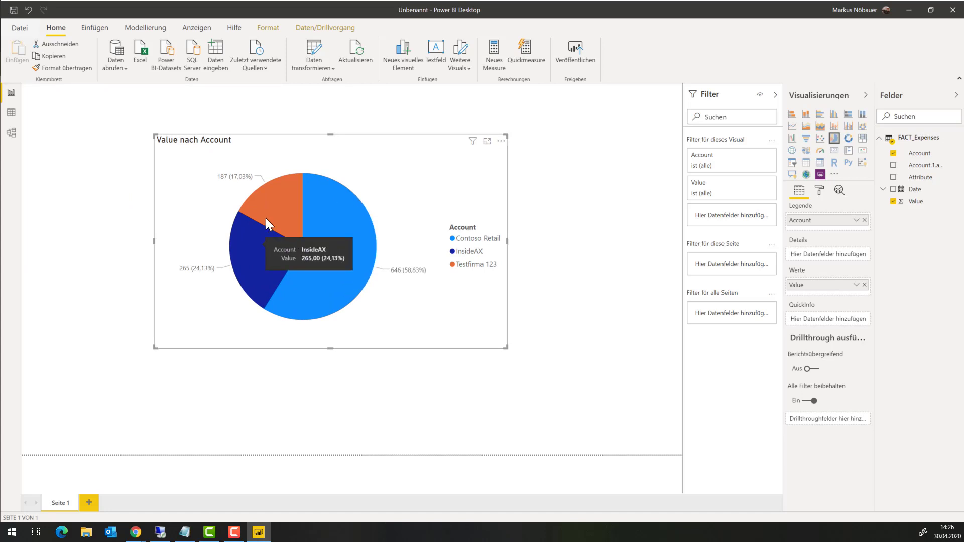
{"action": "mouse_move", "coordinate": [271, 208]}
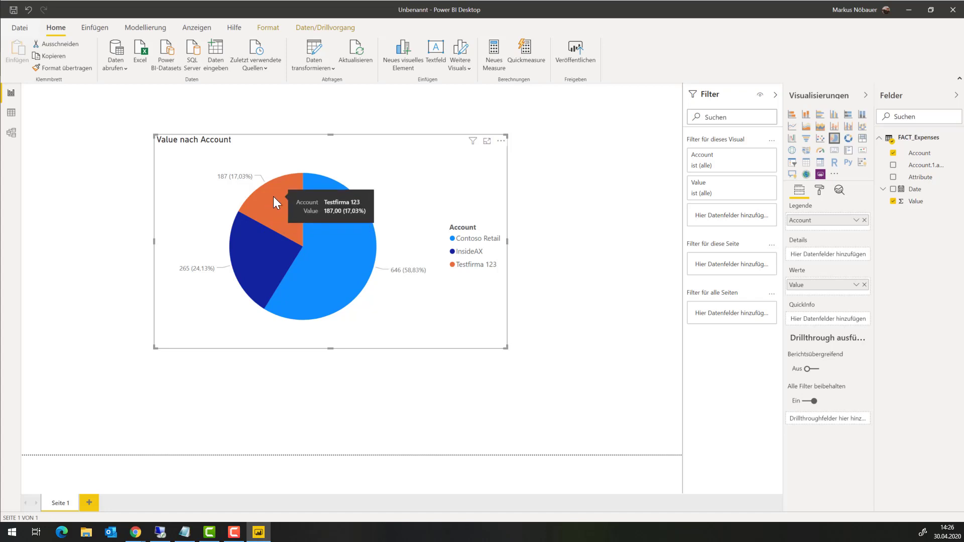
{"action": "left_click", "coordinate": [612, 242]}
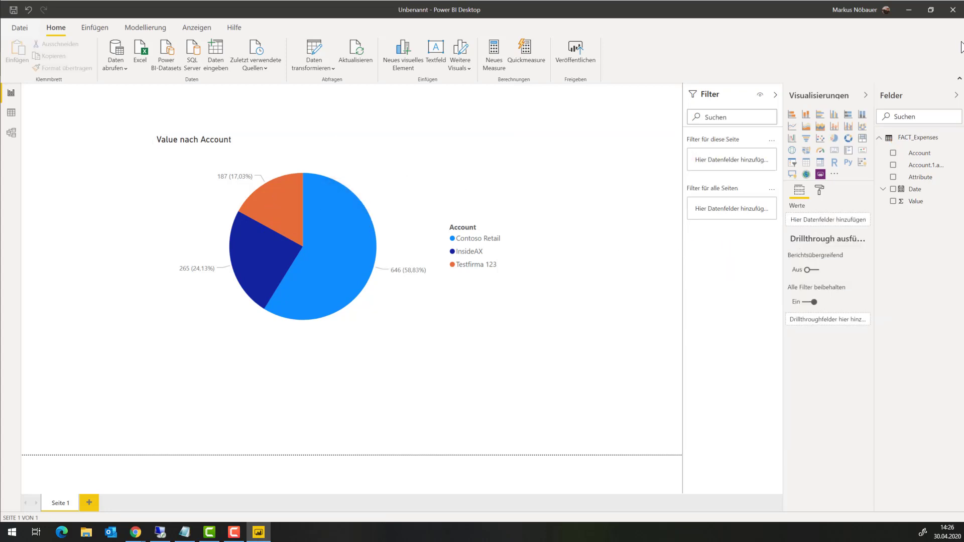
{"action": "left_click", "coordinate": [909, 10]}
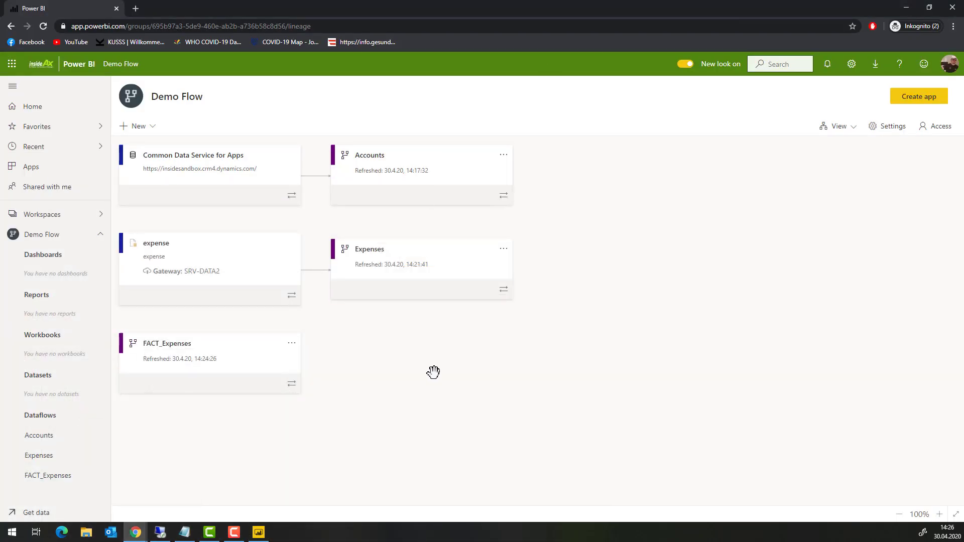